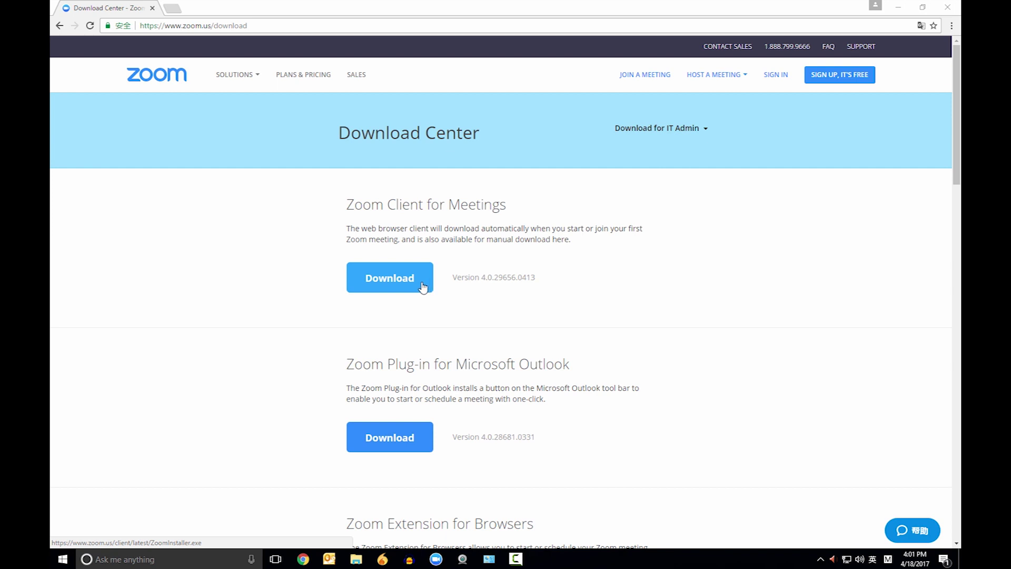
Step: Download the Zoom Client for Meetings installer and run ZoomInstaller.exe from the download bar
{"action": "left_click", "coordinate": [423, 286]}
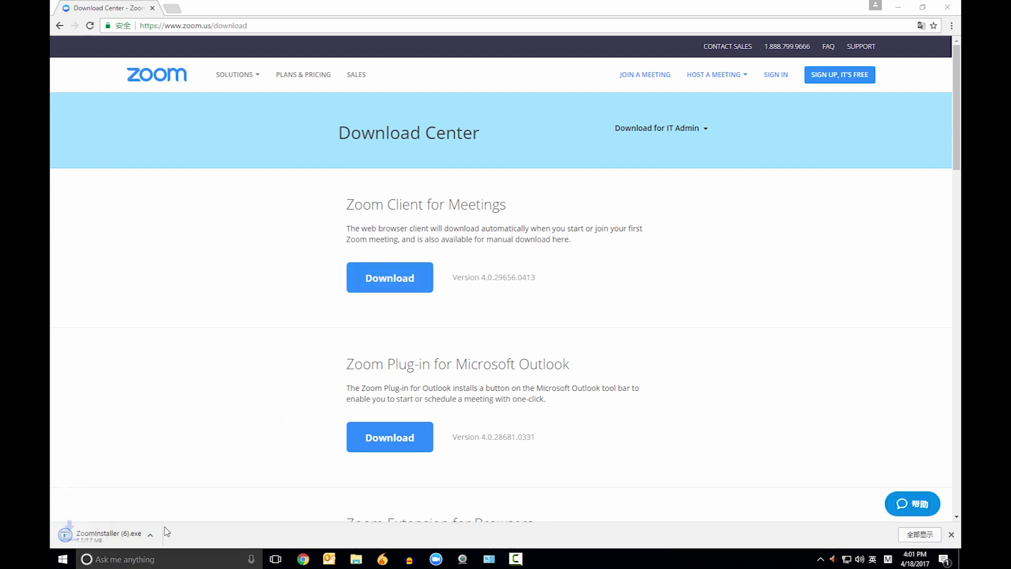
{"action": "left_click", "coordinate": [133, 539]}
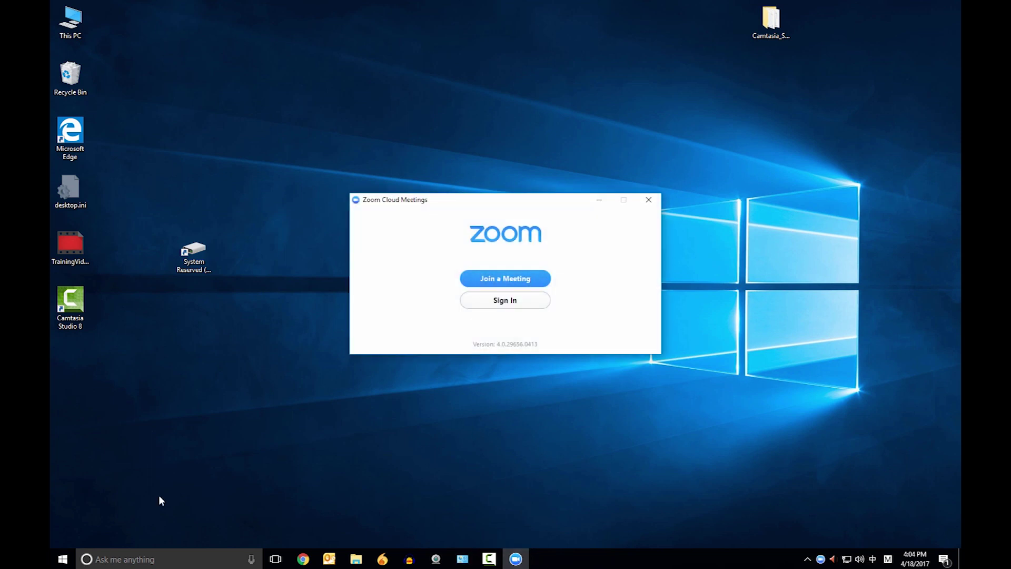
Step: Find Zoom through Windows search, enter the account e-mail and password, tick Keep me logged in, and sign in
{"action": "left_click", "coordinate": [63, 558]}
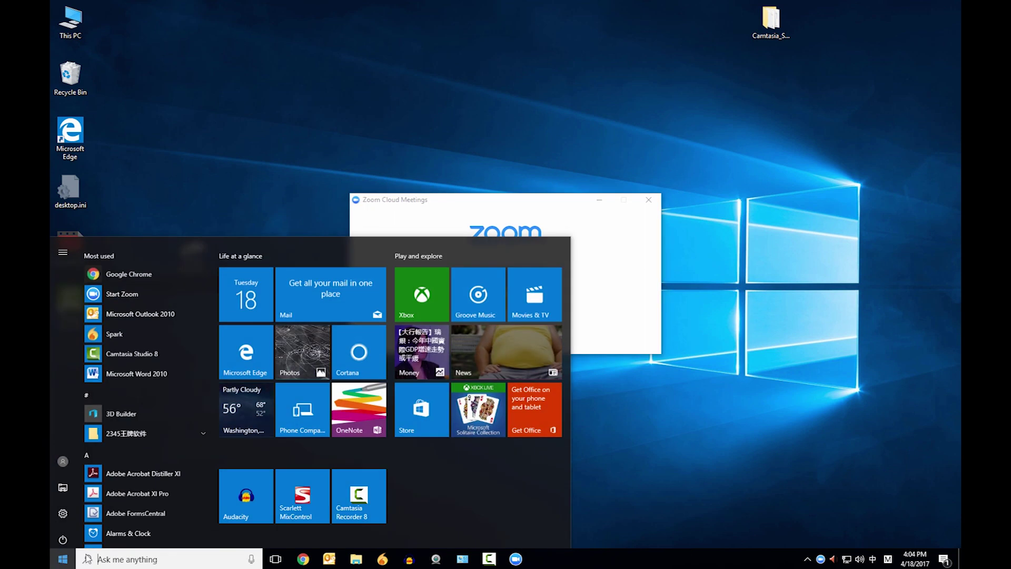
{"action": "type", "text": "z"}
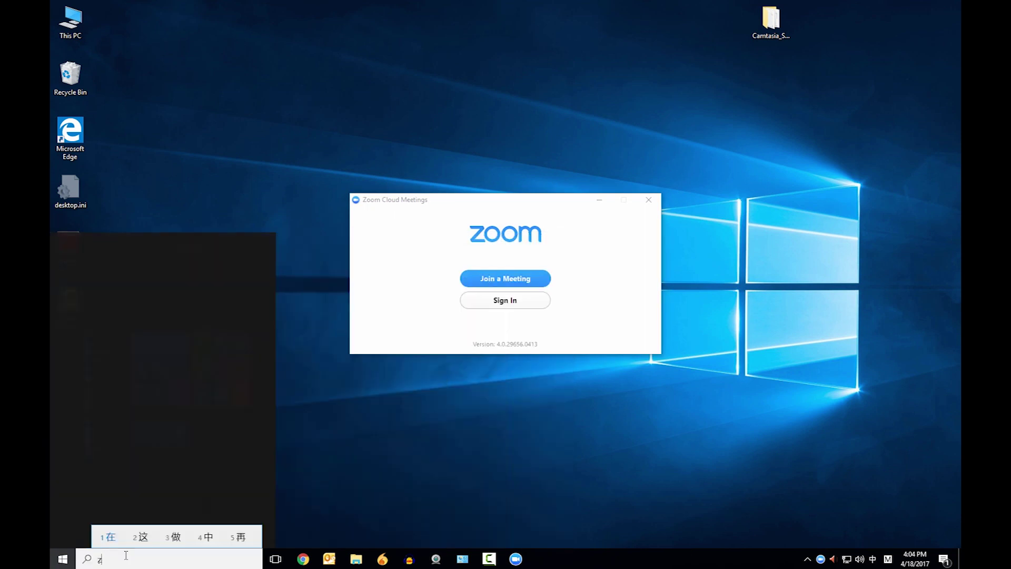
{"action": "type", "text": "oom"}
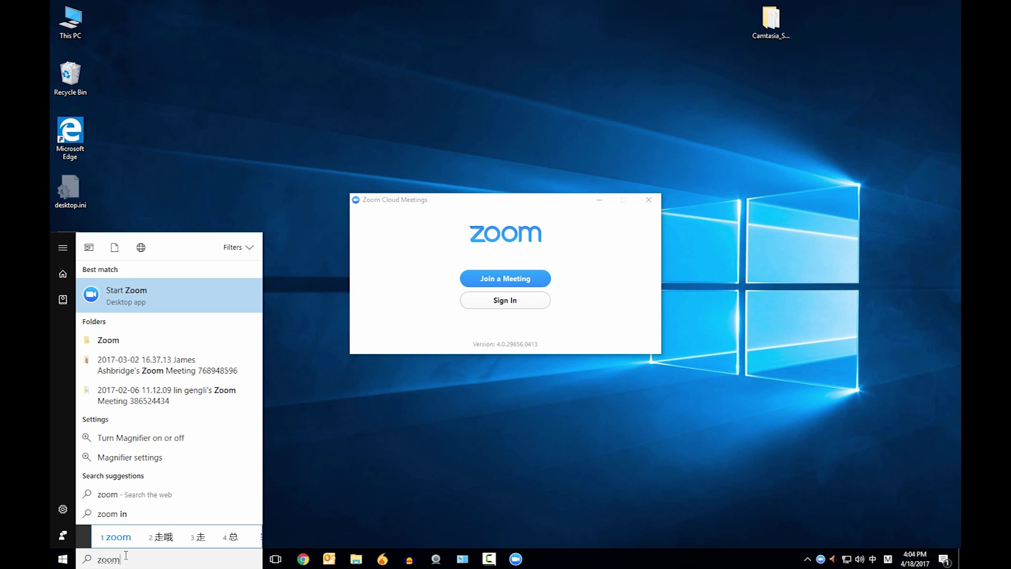
{"action": "left_click", "coordinate": [600, 273]}
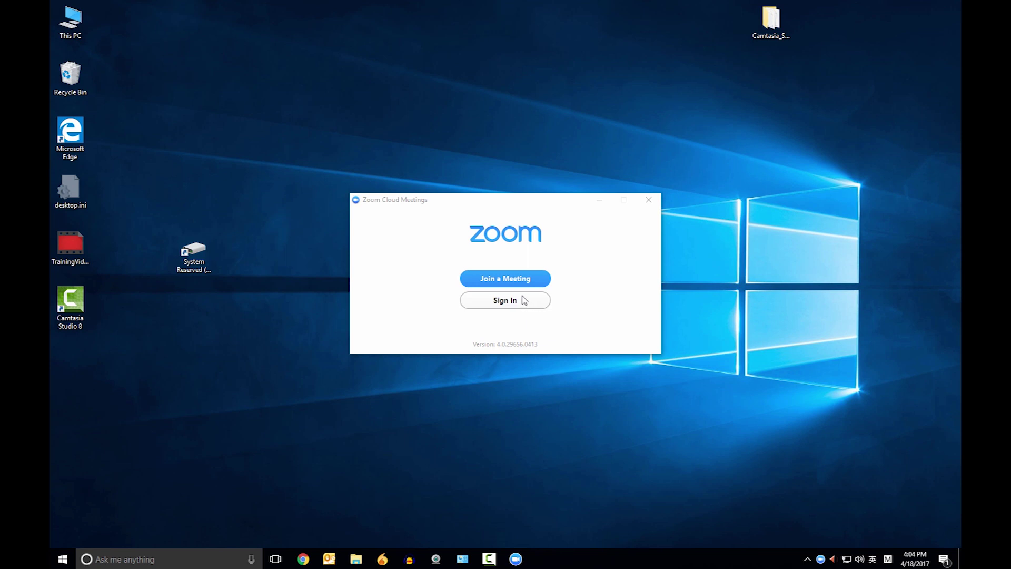
{"action": "left_click", "coordinate": [508, 301]}
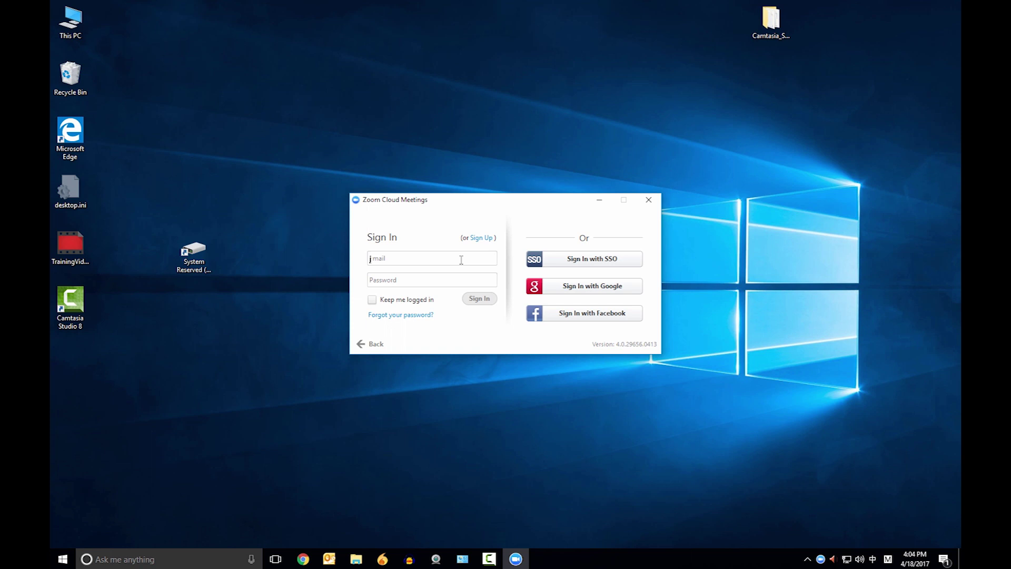
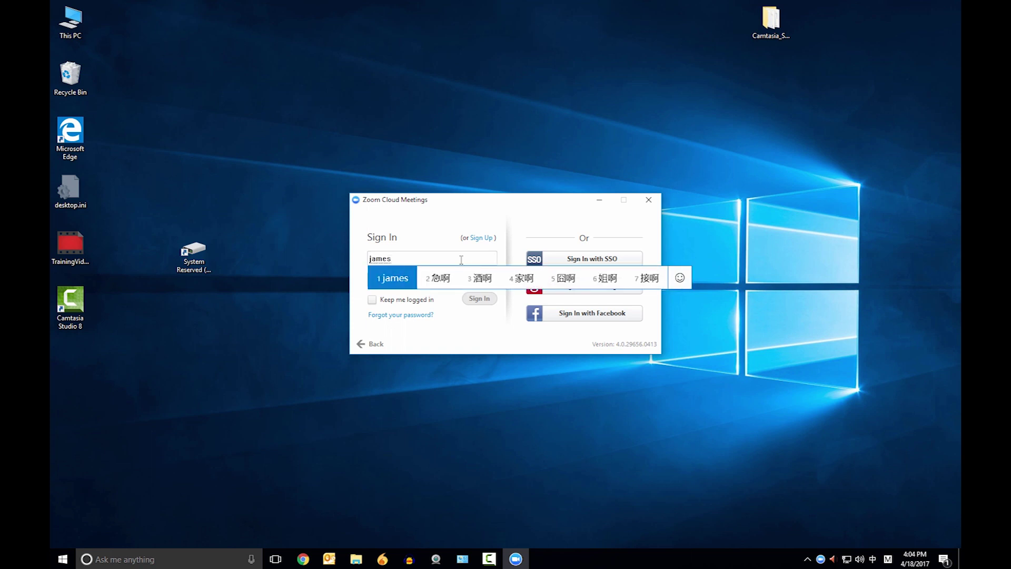
{"action": "key", "text": "Return"}
{"action": "key", "text": "shift"}
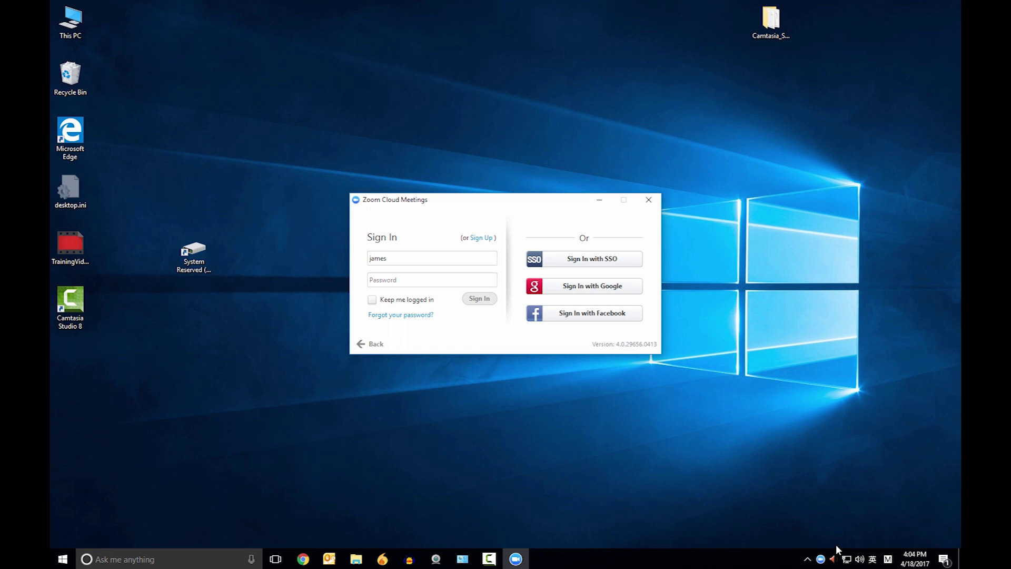
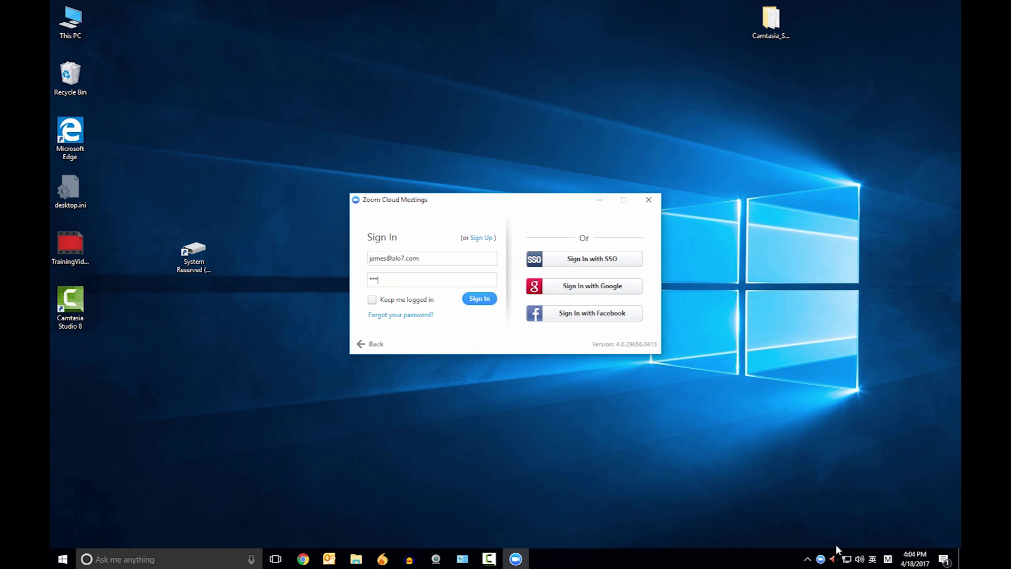
{"action": "type", "text": "*"}
{"action": "left_click", "coordinate": [372, 300]}
{"action": "left_click", "coordinate": [483, 302]}
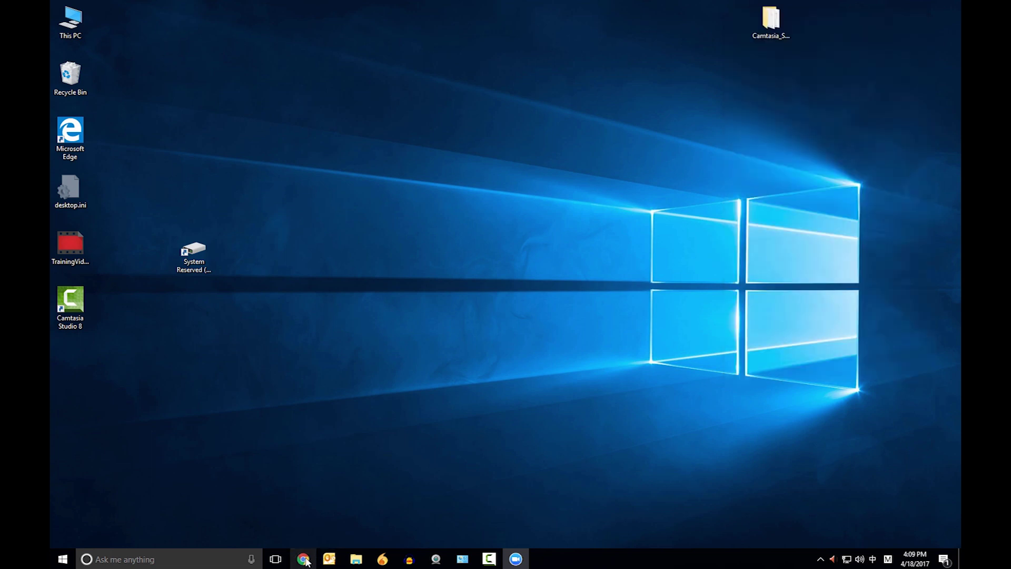
Step: Open Chrome and load aizhuanjiao.com from the address-bar suggestion
{"action": "left_click", "coordinate": [304, 559]}
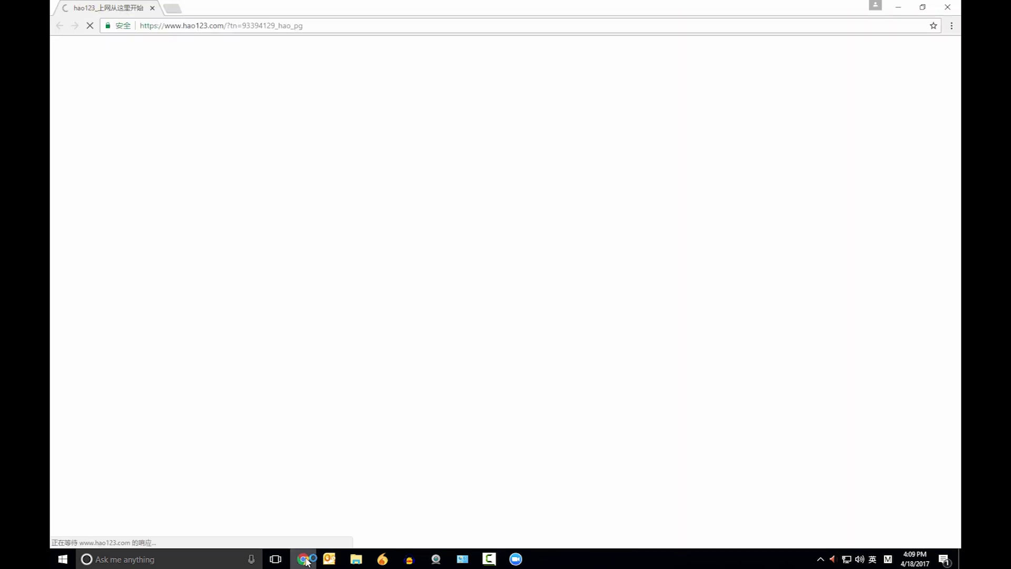
{"action": "left_click", "coordinate": [218, 24]}
{"action": "left_click", "coordinate": [872, 559]}
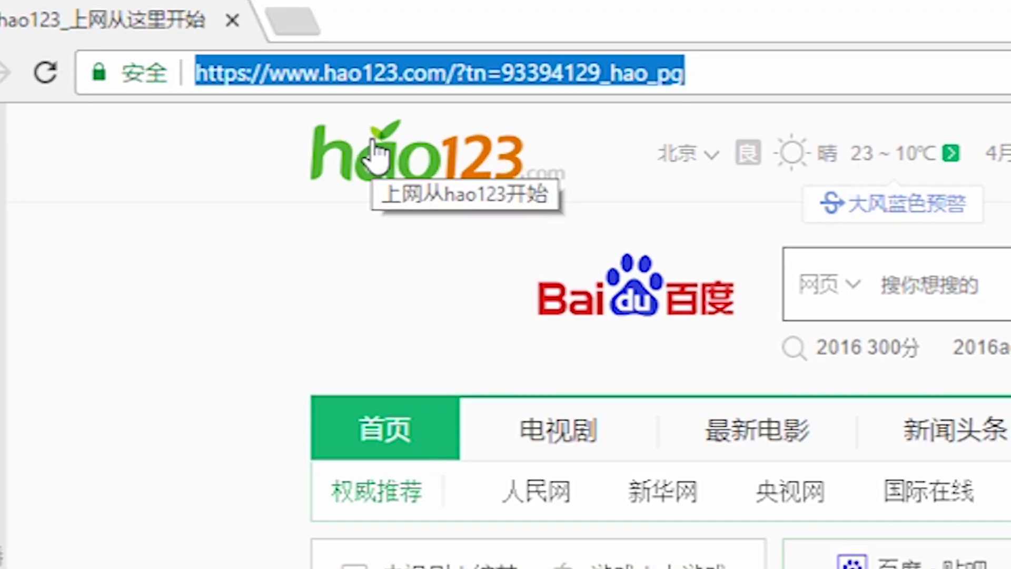
{"action": "type", "text": "aizhuanjiao.com"}
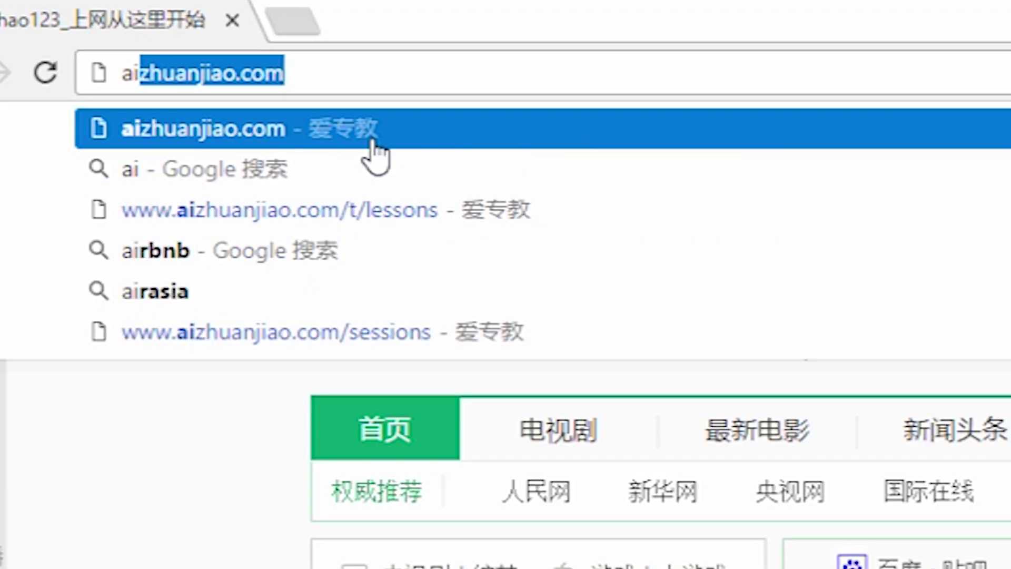
{"action": "left_click", "coordinate": [383, 72]}
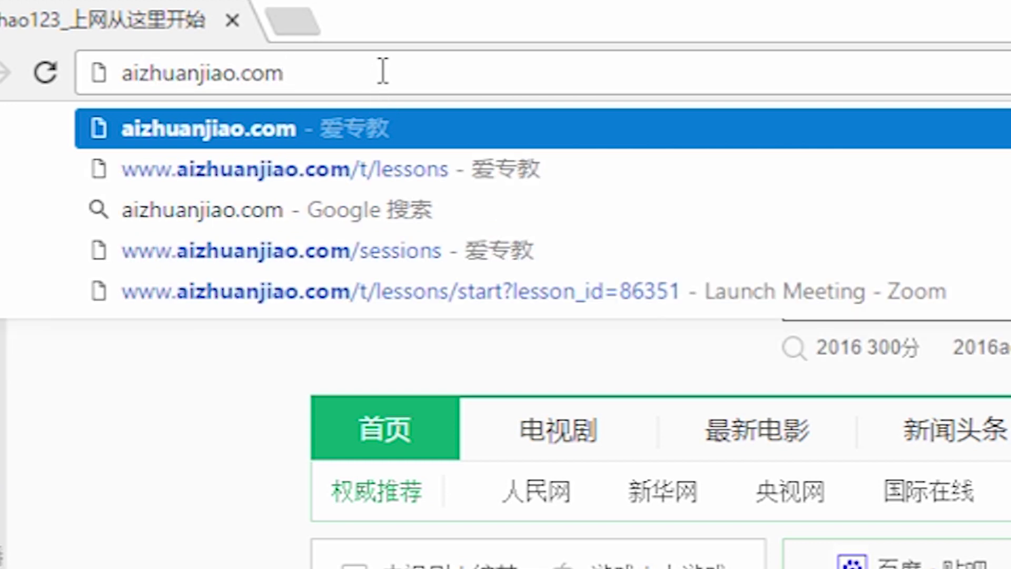
{"action": "key", "text": "Return"}
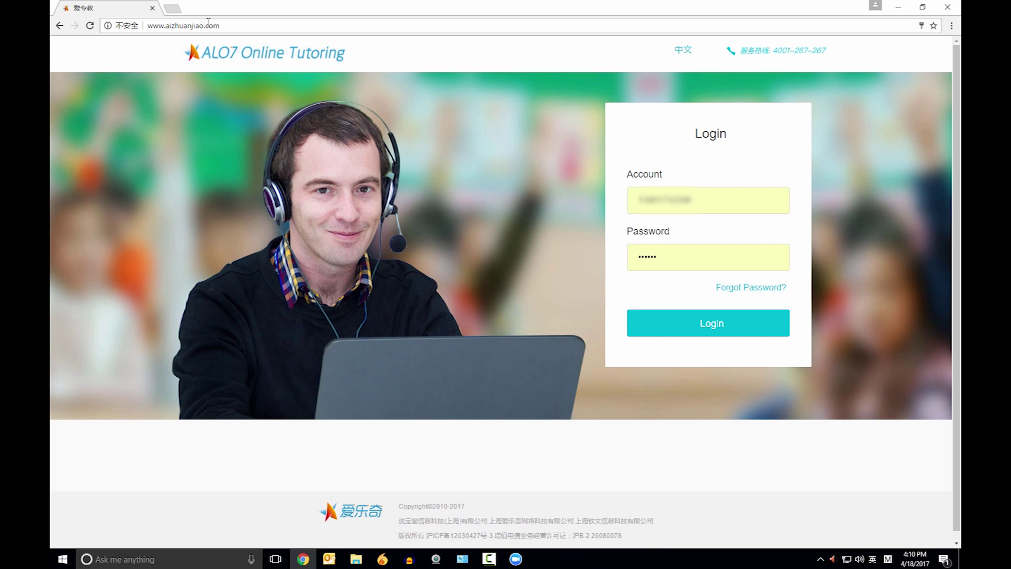
Step: Log in, go to Check out Arranged Classes, enter Teacher Test Class, and let Zoom Meetings launch
{"action": "left_click", "coordinate": [735, 331]}
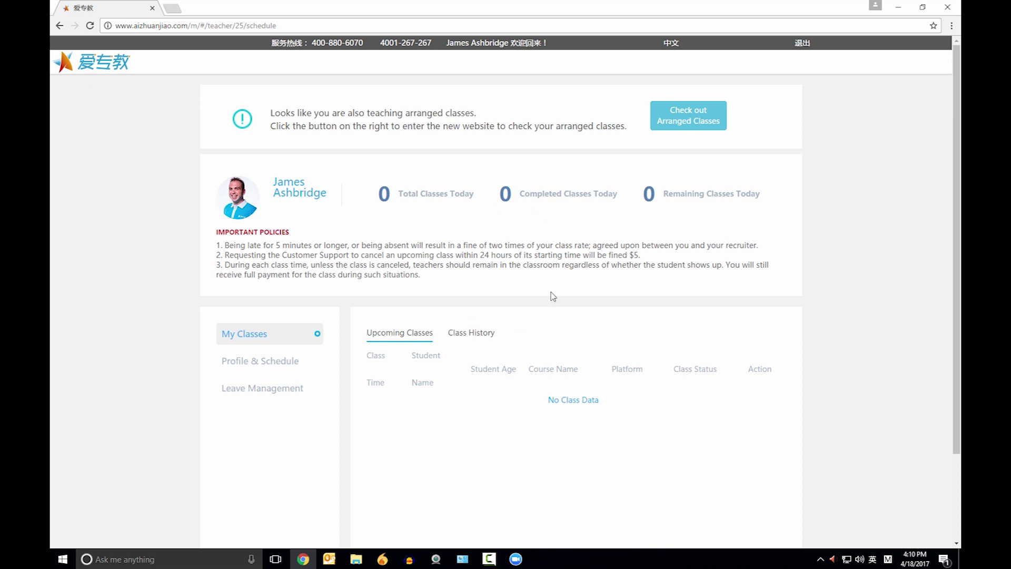
{"action": "scroll", "coordinate": [554, 295], "scroll_direction": "down", "scroll_amount": 2}
{"action": "scroll", "coordinate": [555, 294], "scroll_direction": "up", "scroll_amount": 2}
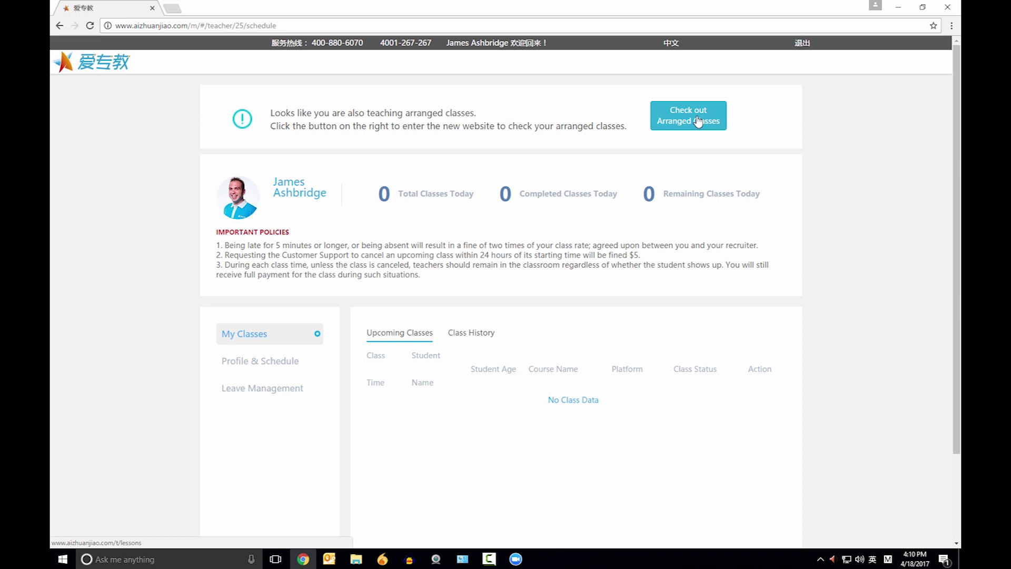
{"action": "left_click", "coordinate": [697, 122]}
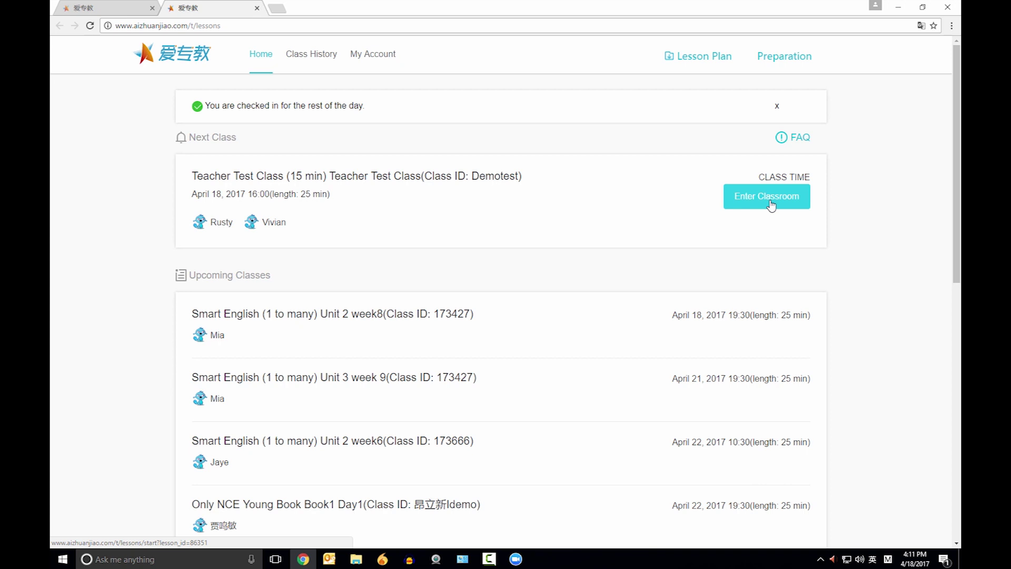
{"action": "left_click", "coordinate": [770, 200]}
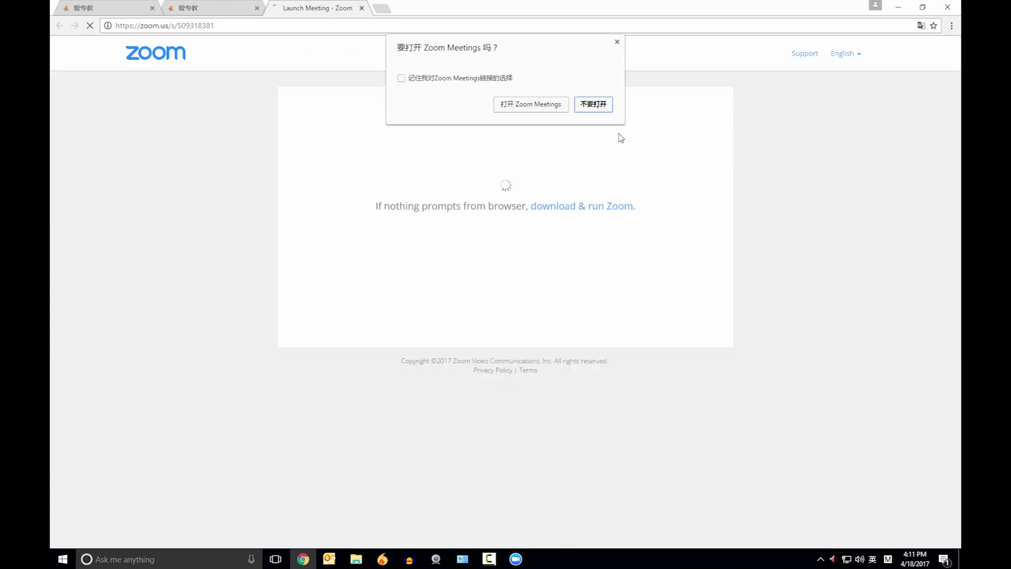
{"action": "left_click", "coordinate": [531, 105]}
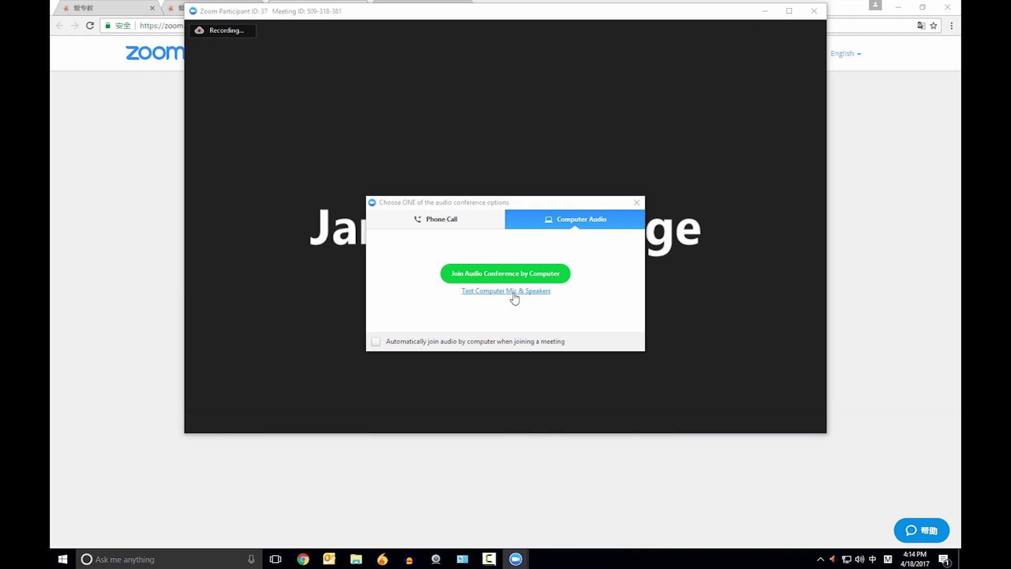
Step: Join computer audio, play and stop a speaker test, and view the Video settings page
{"action": "left_click", "coordinate": [515, 291]}
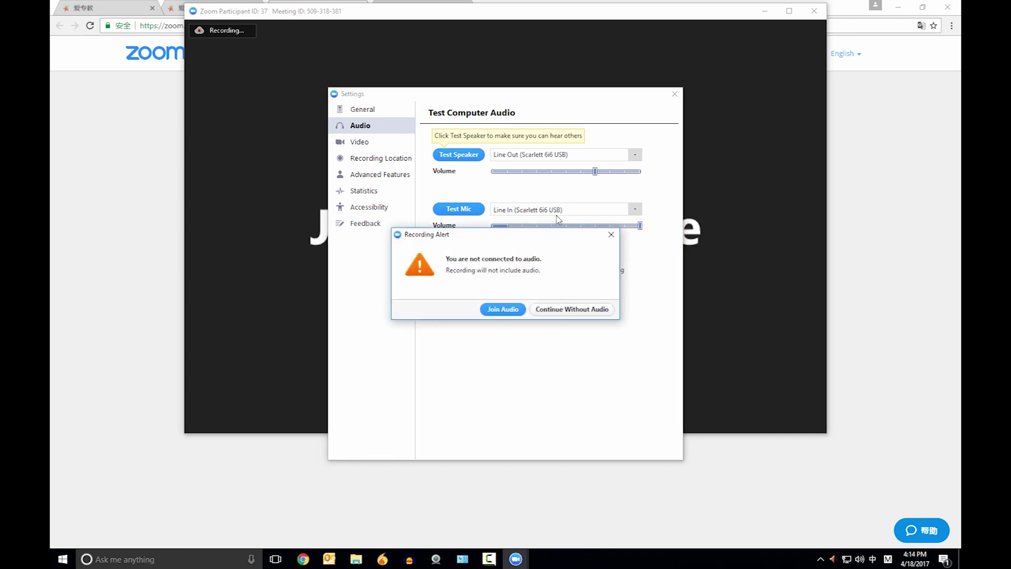
{"action": "left_click", "coordinate": [509, 311]}
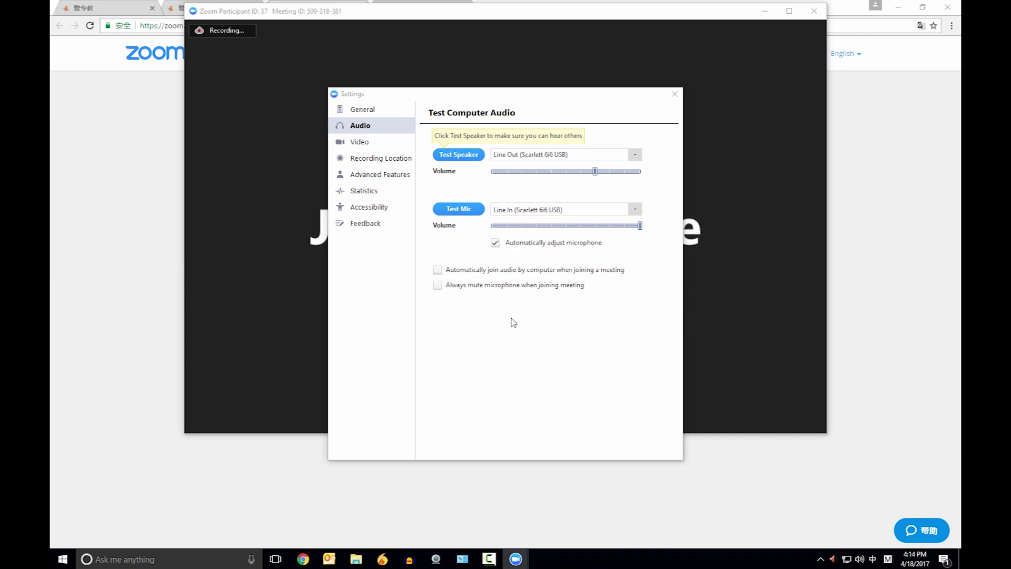
{"action": "left_click", "coordinate": [464, 154]}
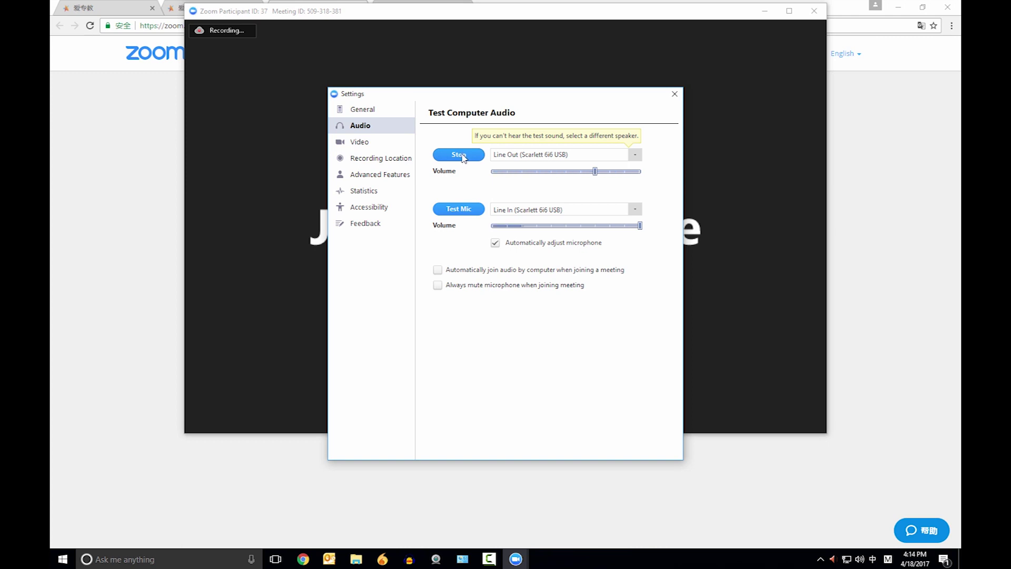
{"action": "left_click", "coordinate": [463, 157]}
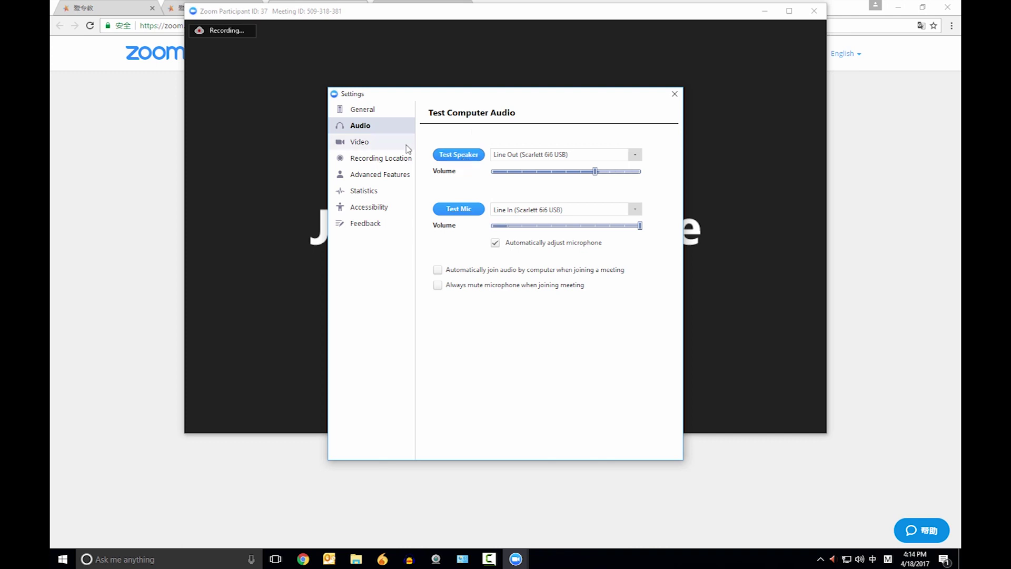
{"action": "left_click", "coordinate": [375, 145]}
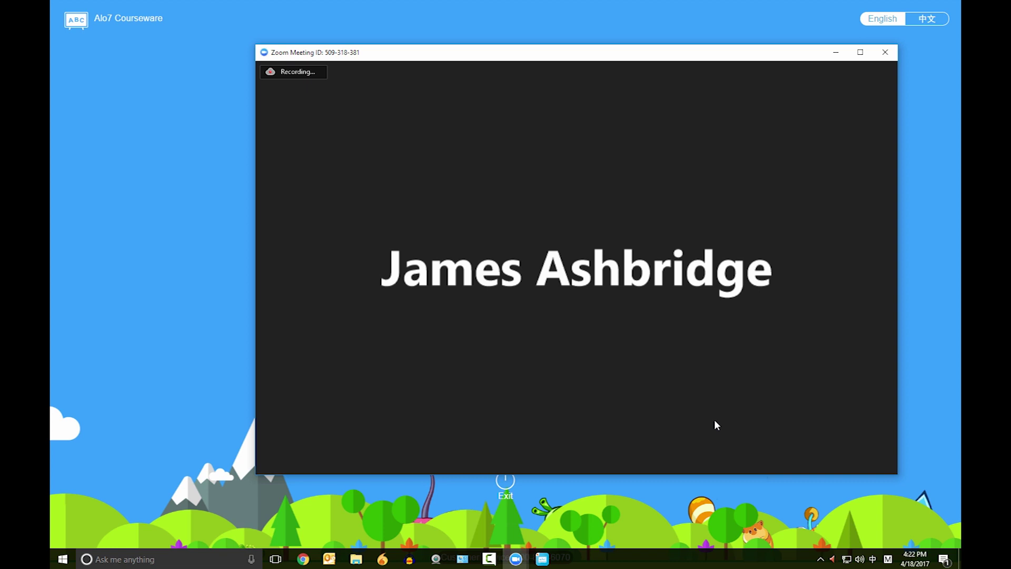
Step: Share the Courseware window with Share computer sound toggled off and back on
{"action": "mouse_move", "coordinate": [606, 267]}
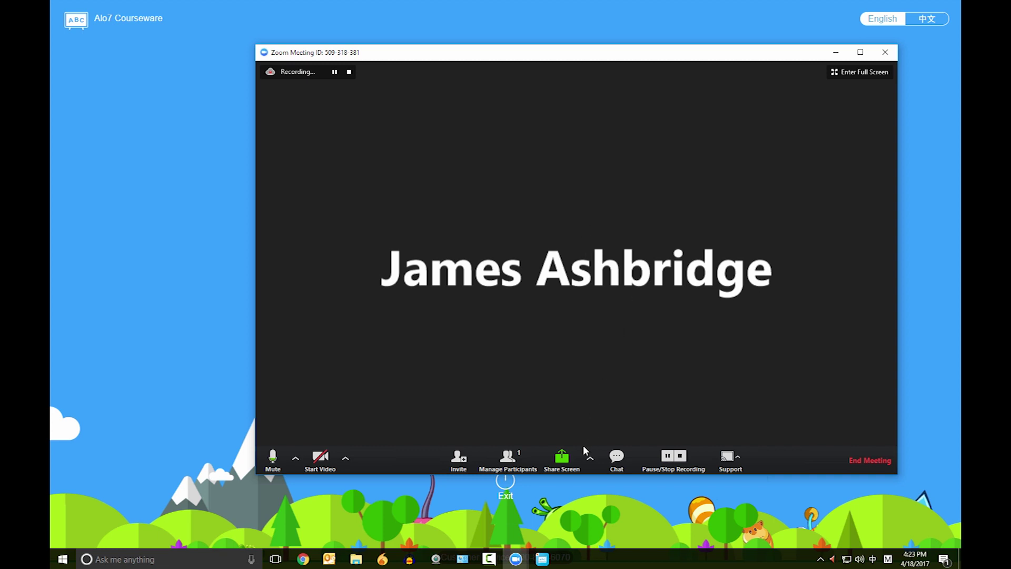
{"action": "left_click", "coordinate": [566, 458]}
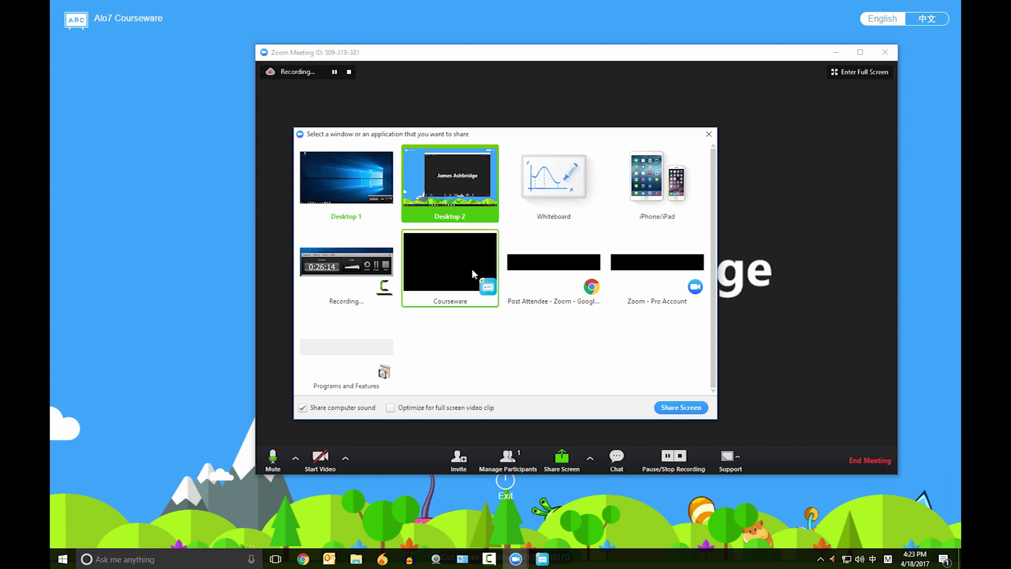
{"action": "left_click", "coordinate": [467, 266]}
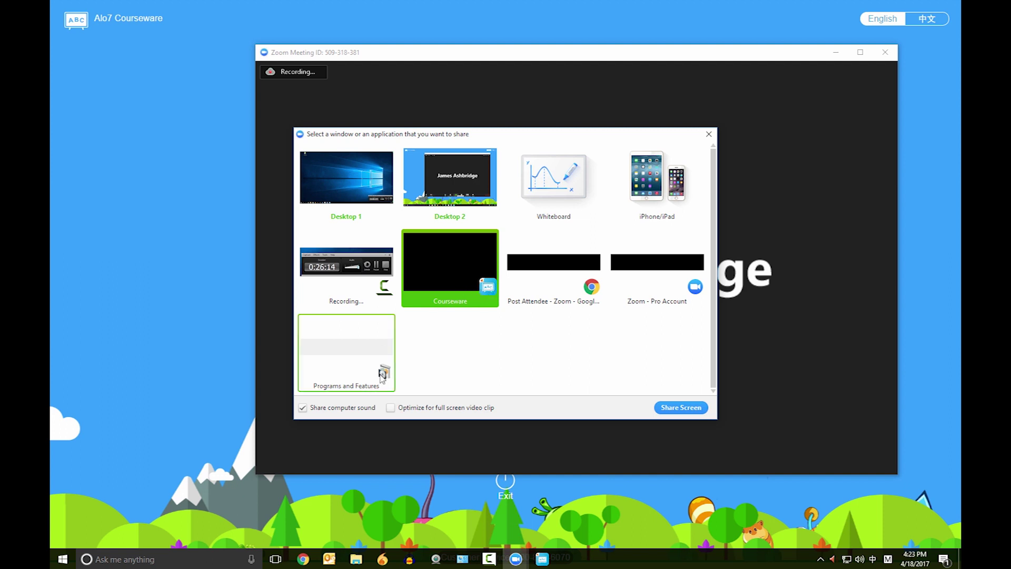
{"action": "left_click", "coordinate": [302, 408]}
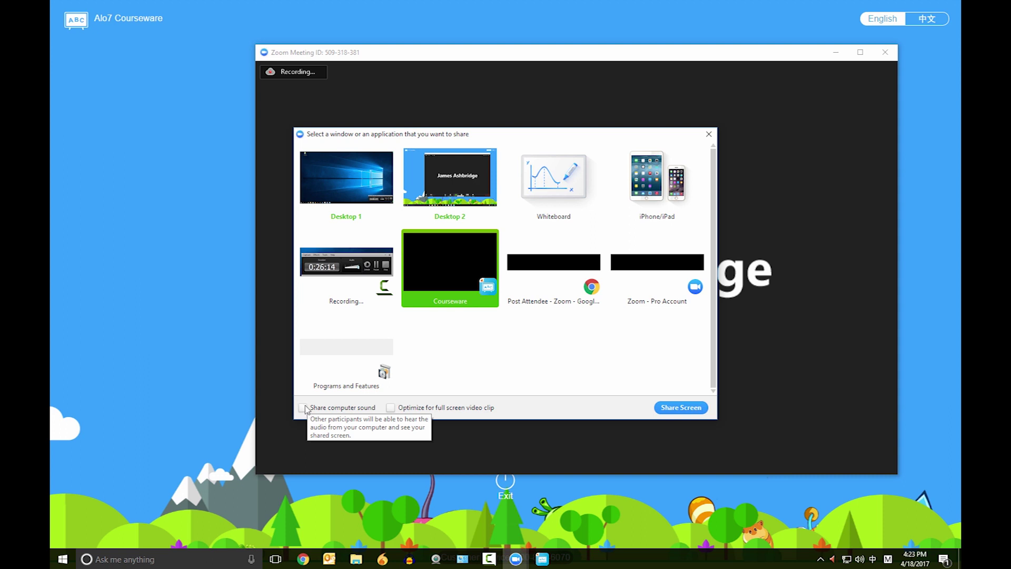
{"action": "left_click", "coordinate": [305, 408]}
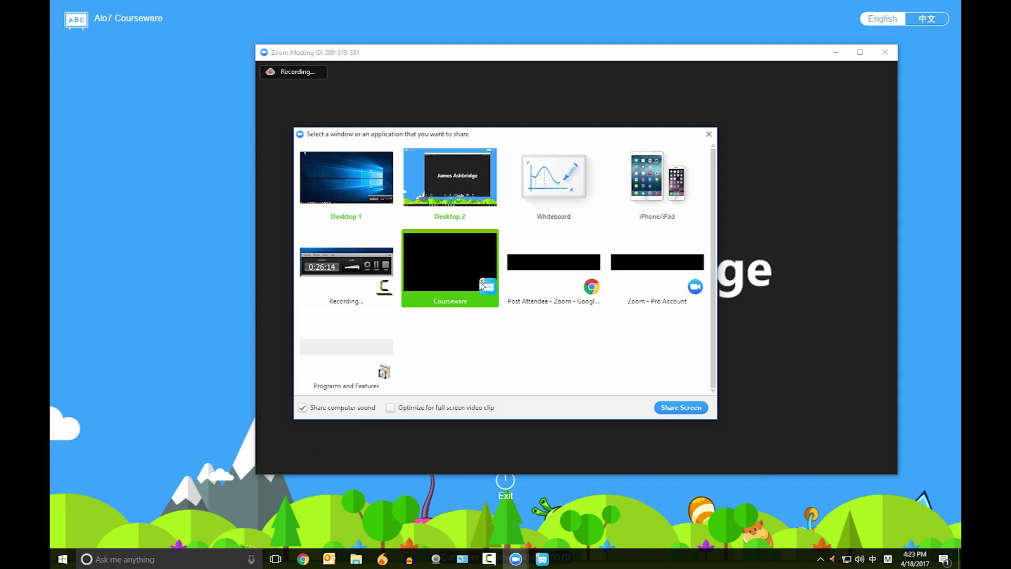
{"action": "left_click", "coordinate": [690, 409]}
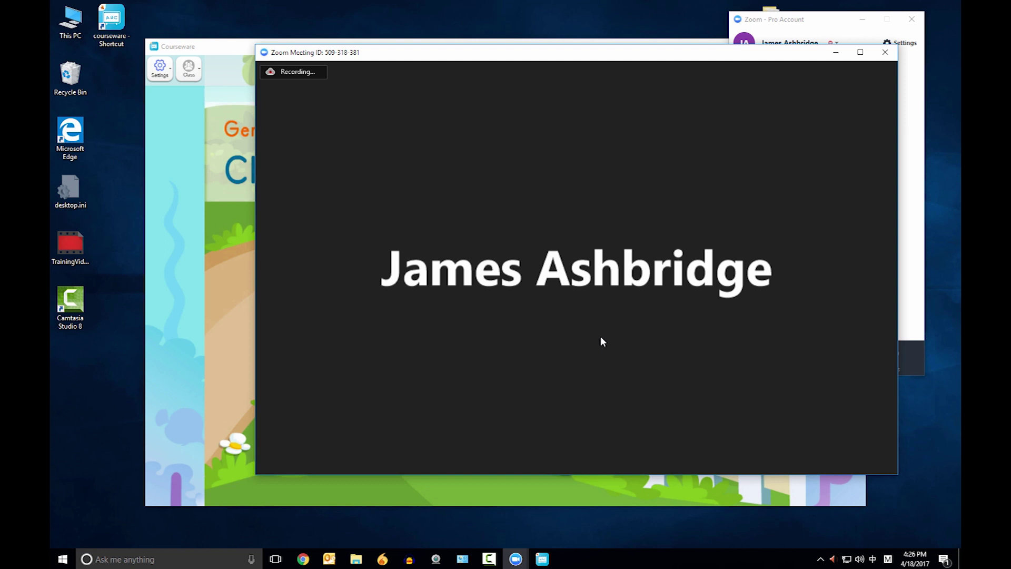
Step: Share the Courseware window again, this time with Share computer sound ticked
{"action": "mouse_move", "coordinate": [794, 511]}
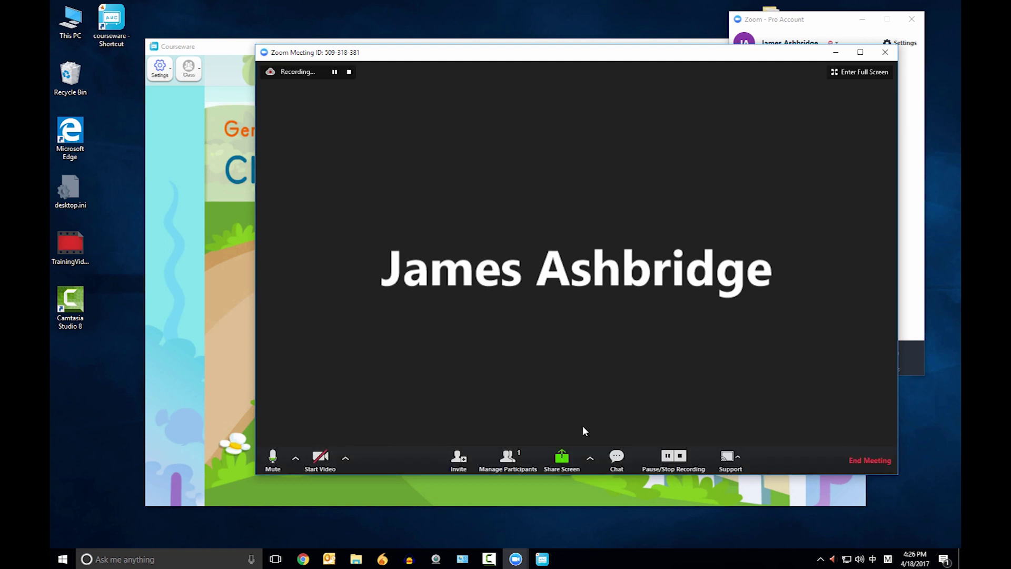
{"action": "left_click", "coordinate": [562, 459]}
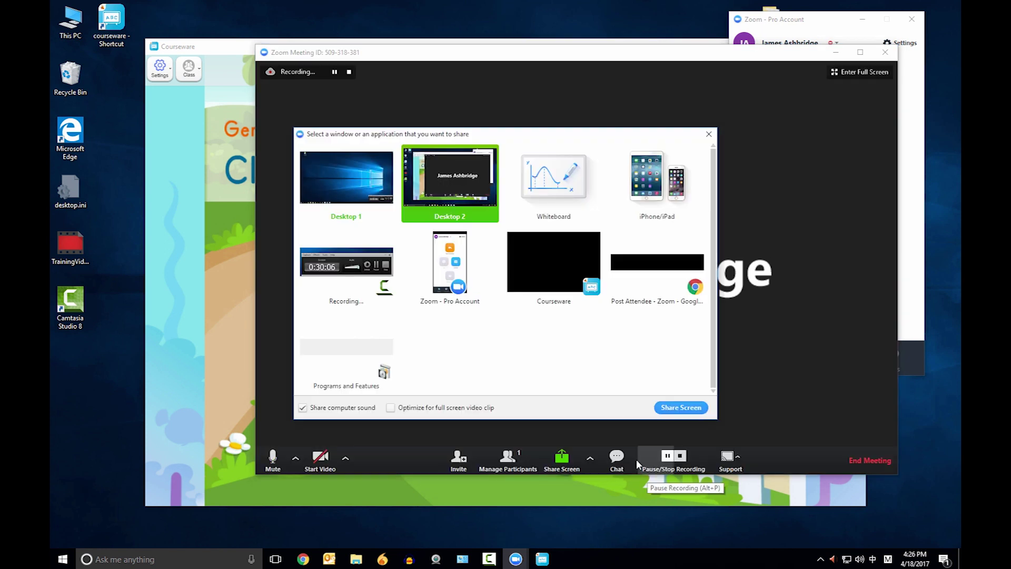
{"action": "left_click", "coordinate": [557, 274]}
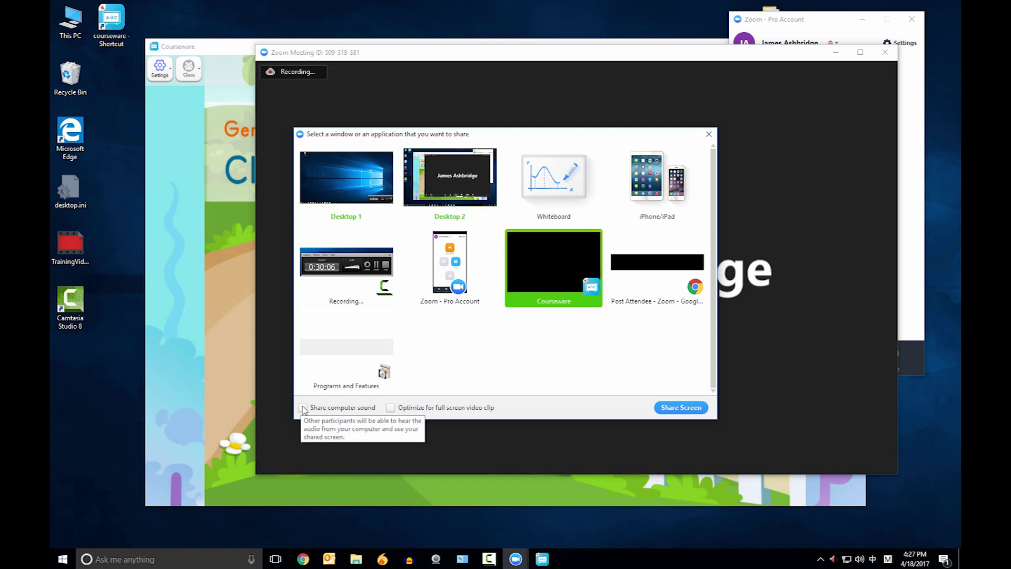
{"action": "left_click", "coordinate": [304, 410]}
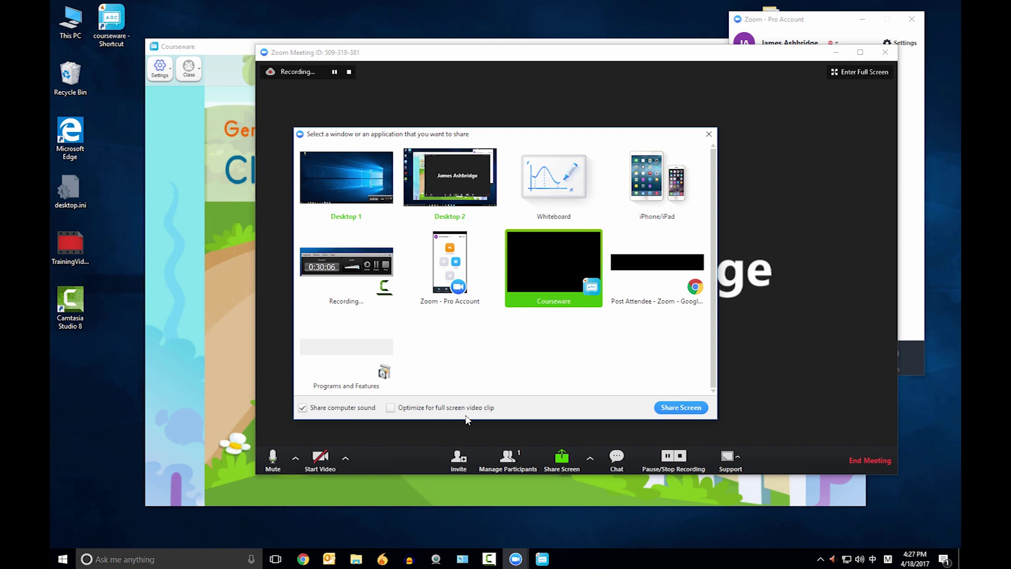
{"action": "left_click", "coordinate": [680, 408]}
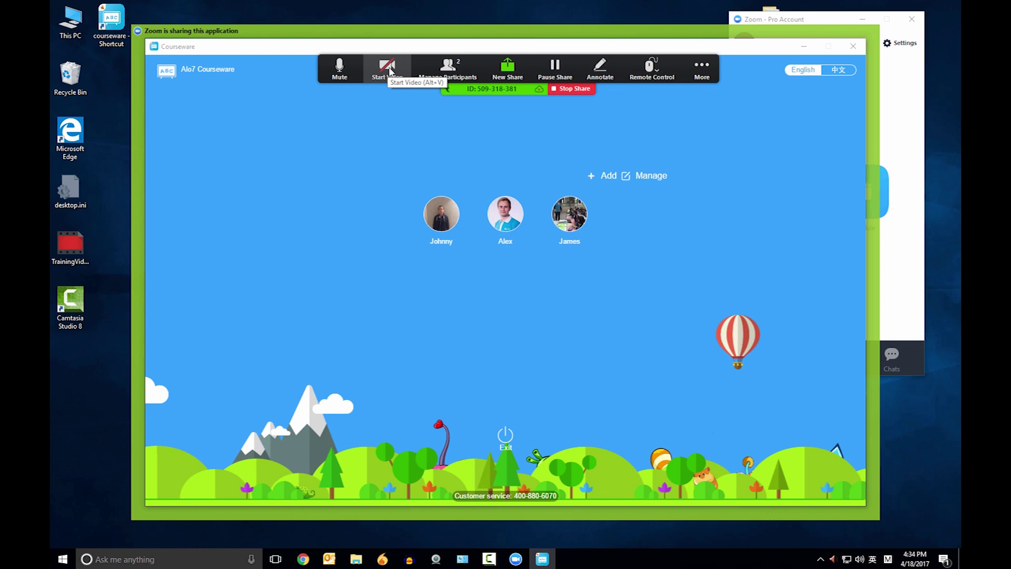
Step: Turn on the host's camera with Start Video on the share toolbar
{"action": "left_click", "coordinate": [389, 72]}
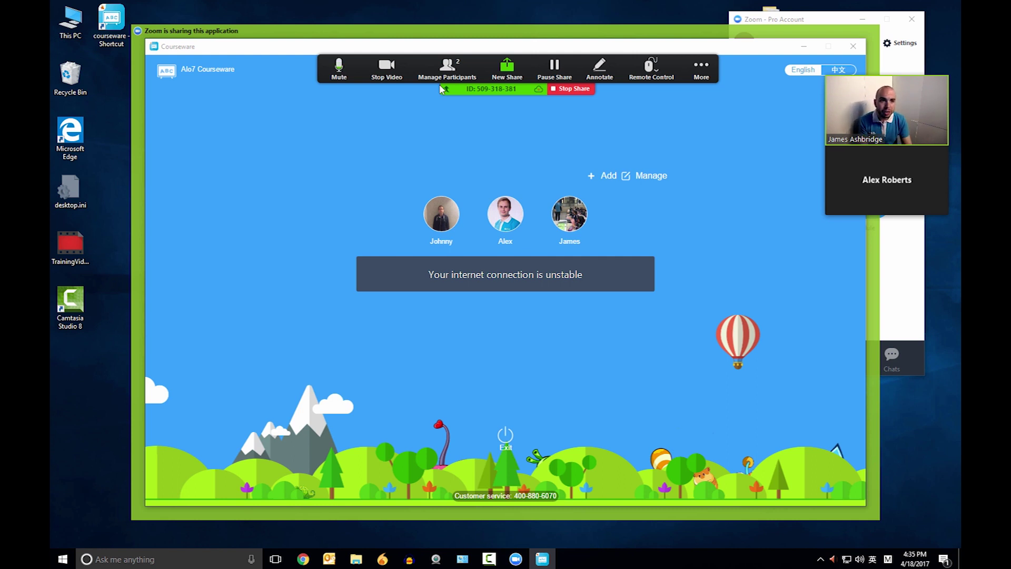
{"action": "mouse_move", "coordinate": [833, 201]}
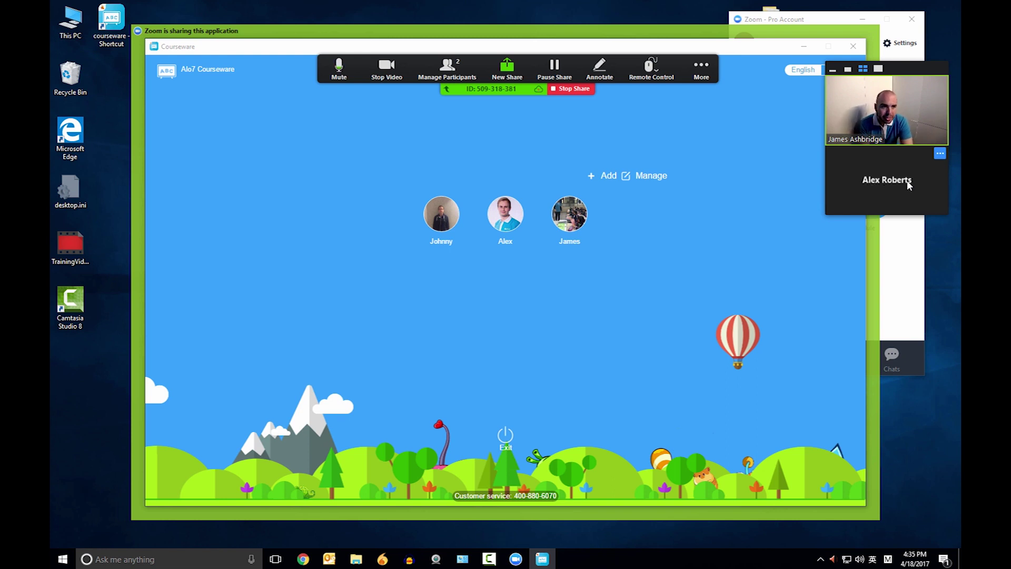
Step: Rename the other participant from their video tile, then turn the host's camera off with Alt+V
{"action": "right_click", "coordinate": [863, 186]}
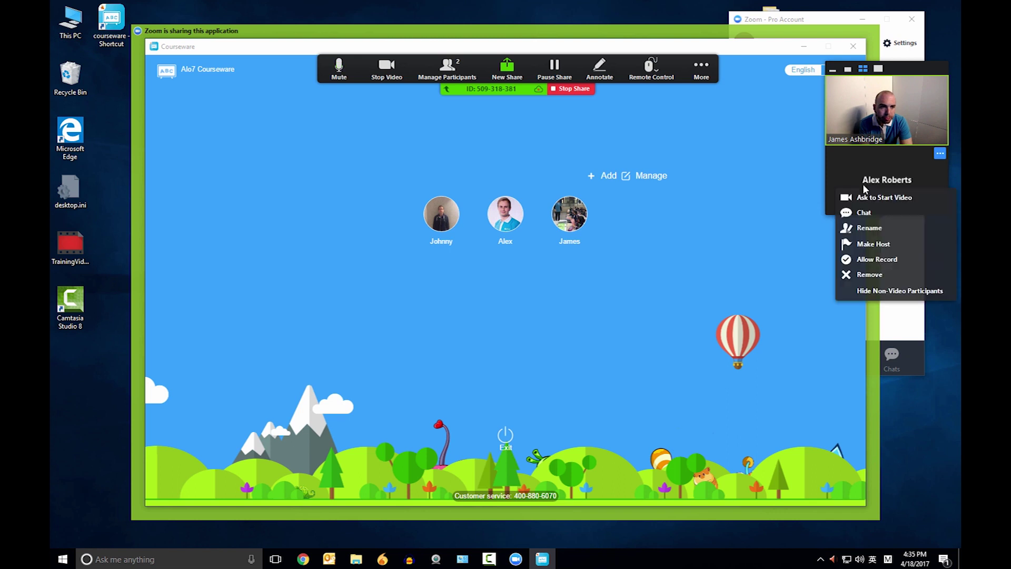
{"action": "left_click", "coordinate": [885, 227]}
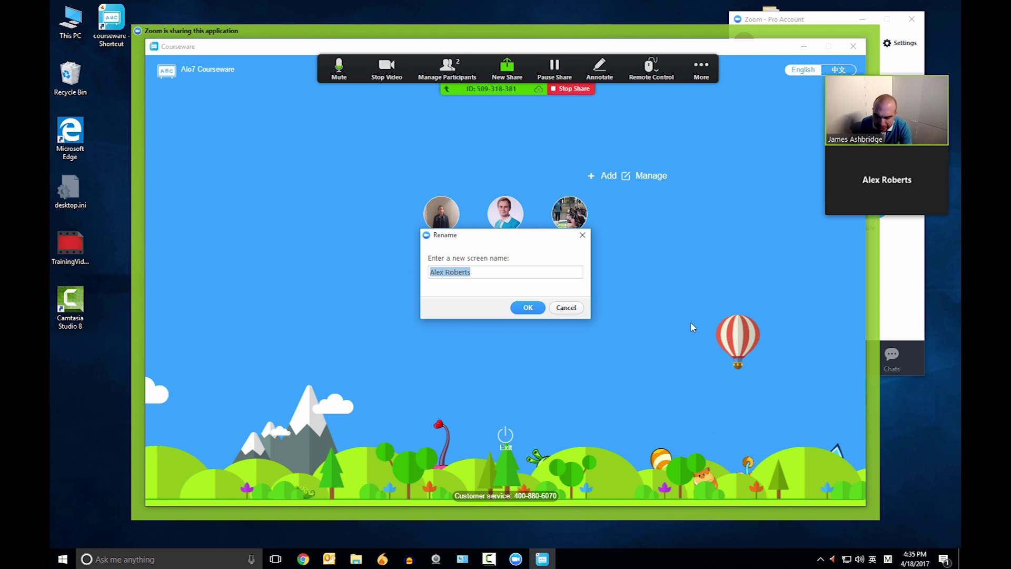
{"action": "key", "text": "BackSpace"}
{"action": "type", "text": "Peter"}
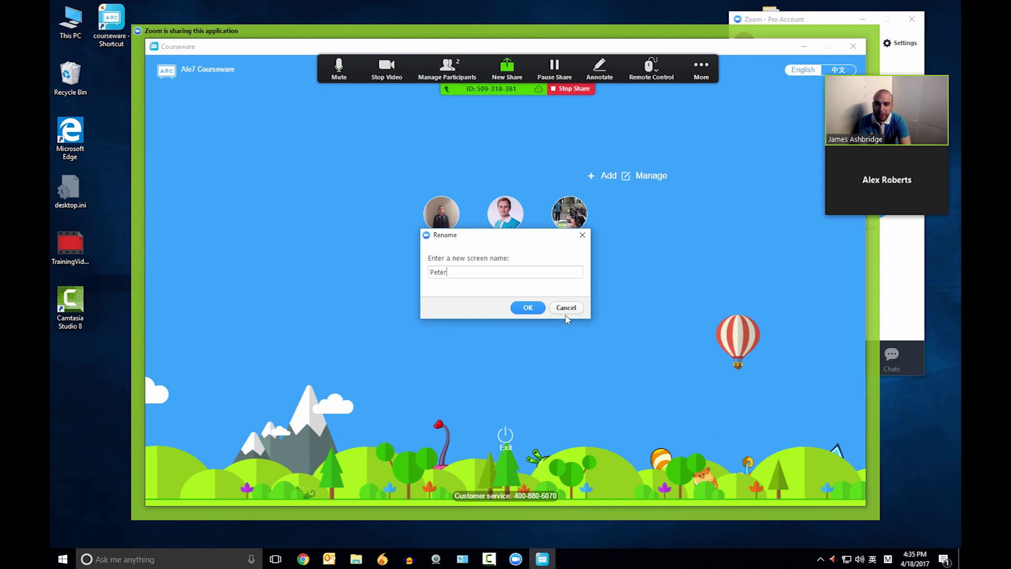
{"action": "left_click", "coordinate": [534, 311]}
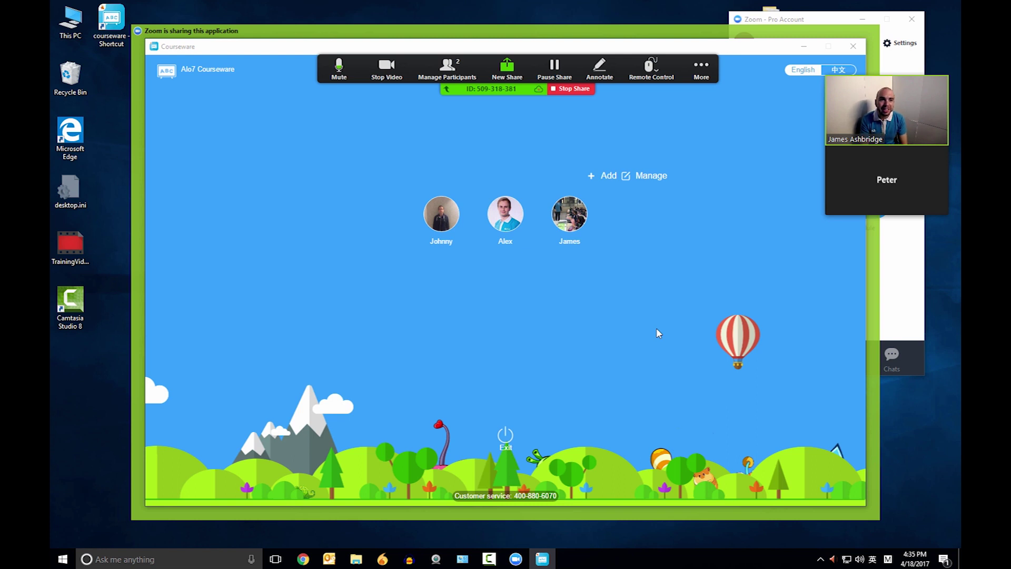
{"action": "key", "text": "alt+v"}
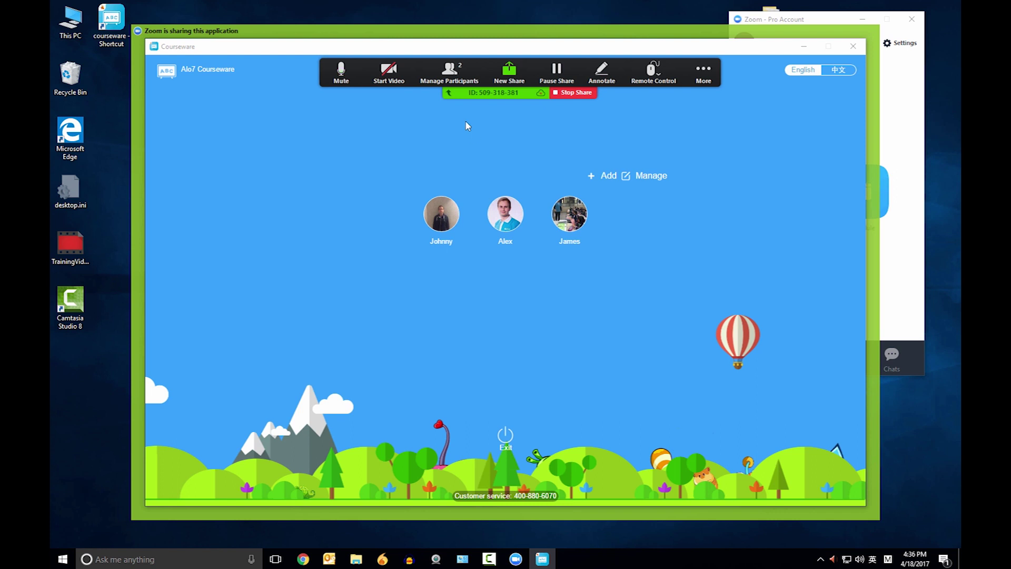
Step: Open Manage Participants and use More > Rename to restore the participant's original screen name
{"action": "left_click", "coordinate": [463, 79]}
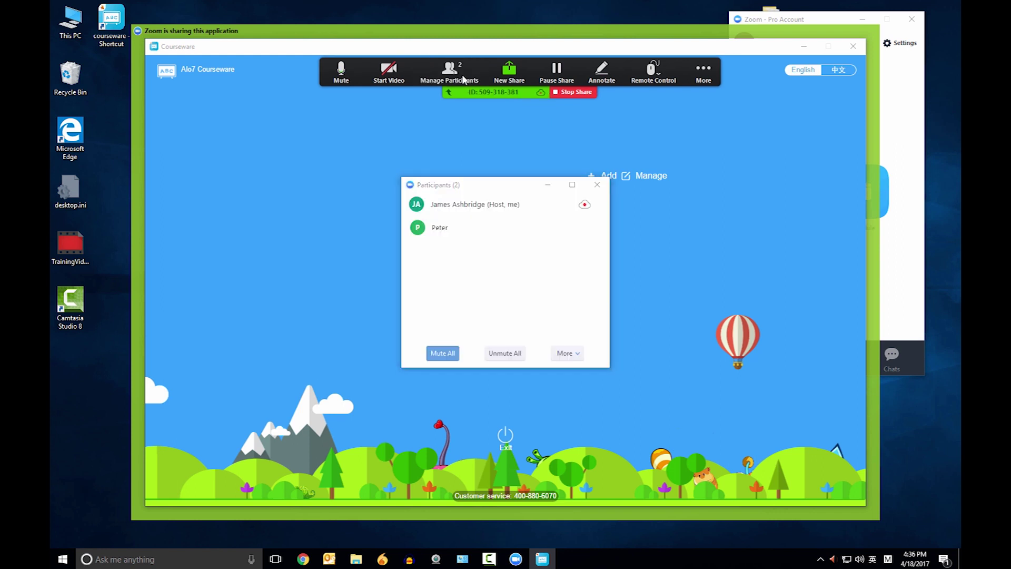
{"action": "mouse_move", "coordinate": [595, 233]}
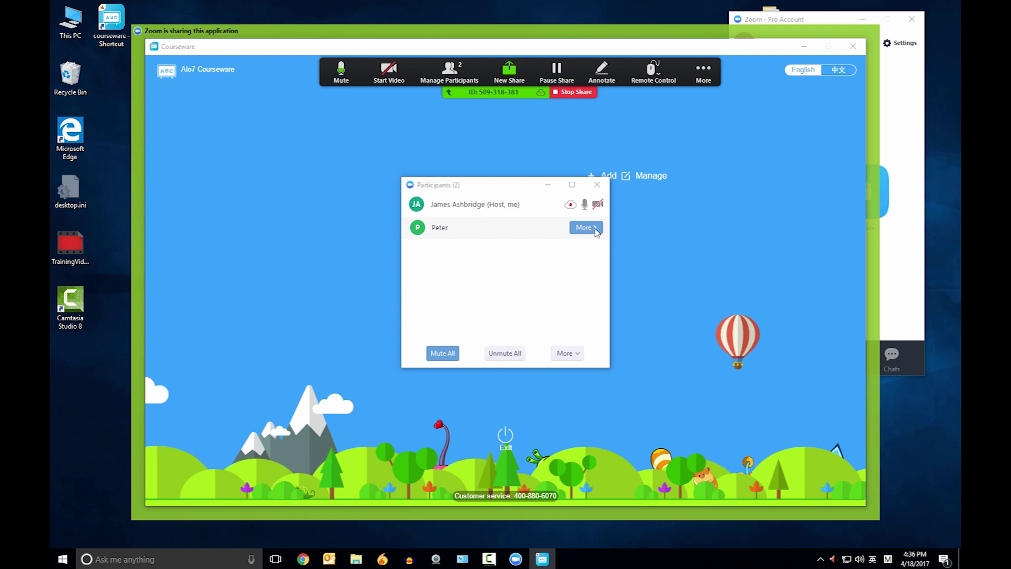
{"action": "left_click", "coordinate": [597, 232]}
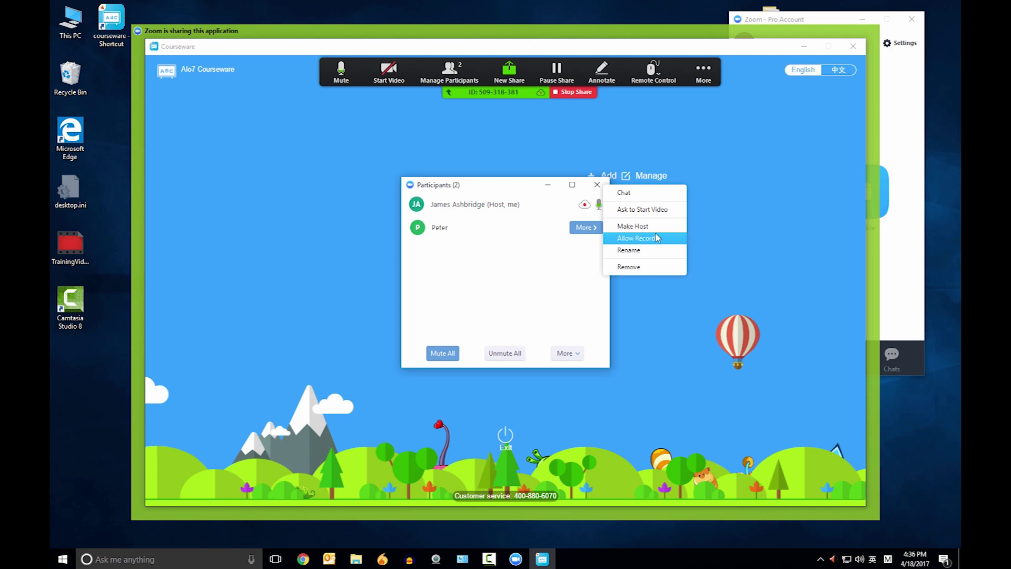
{"action": "left_click", "coordinate": [645, 251]}
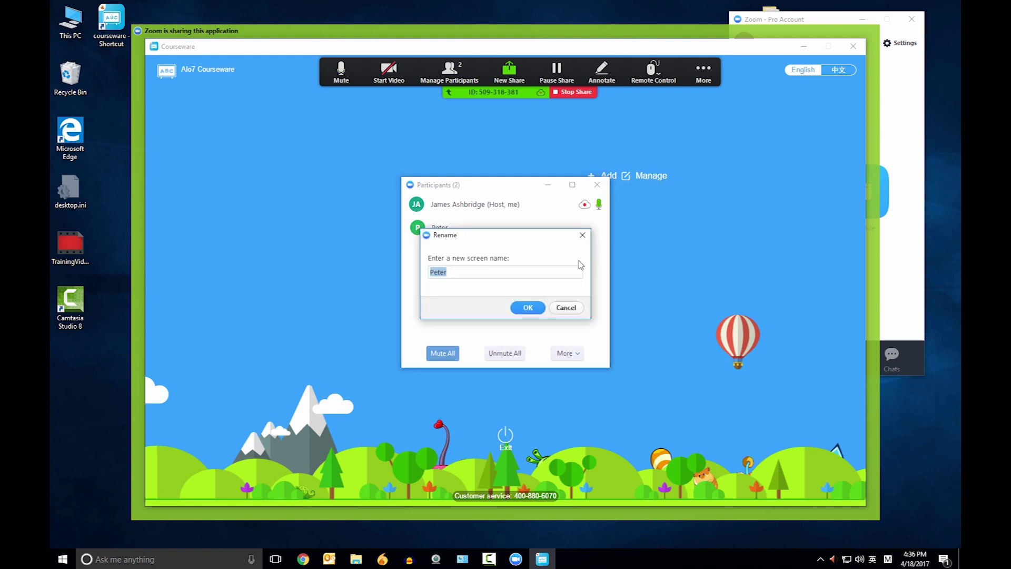
{"action": "key", "text": "BackSpace"}
{"action": "type", "text": "Alex"}
{"action": "key", "text": "Return"}
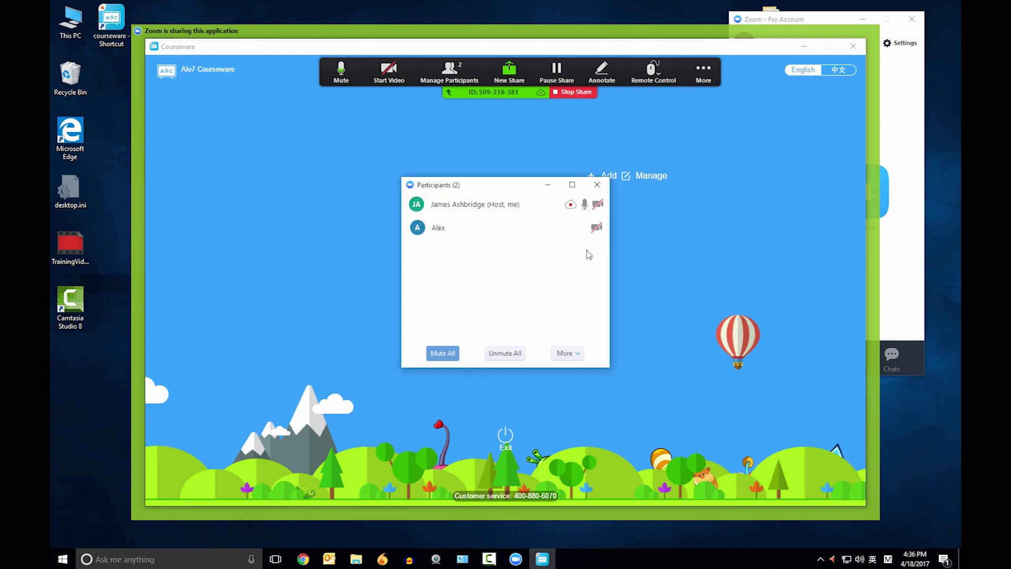
Step: Rename the host in the Participants list to 'Teacher' followed by the teacher's name
{"action": "mouse_move", "coordinate": [592, 232]}
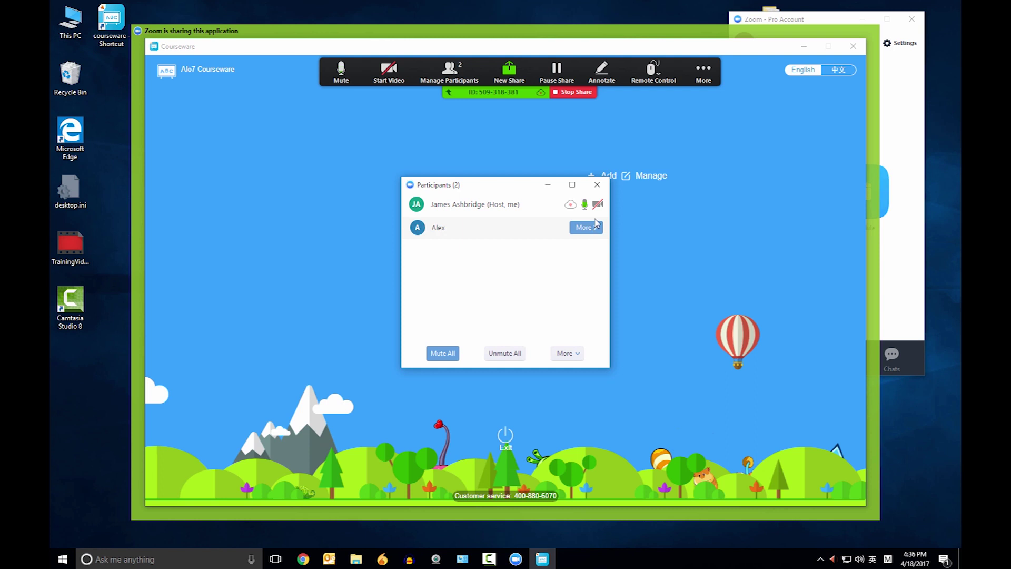
{"action": "left_click", "coordinate": [587, 204]}
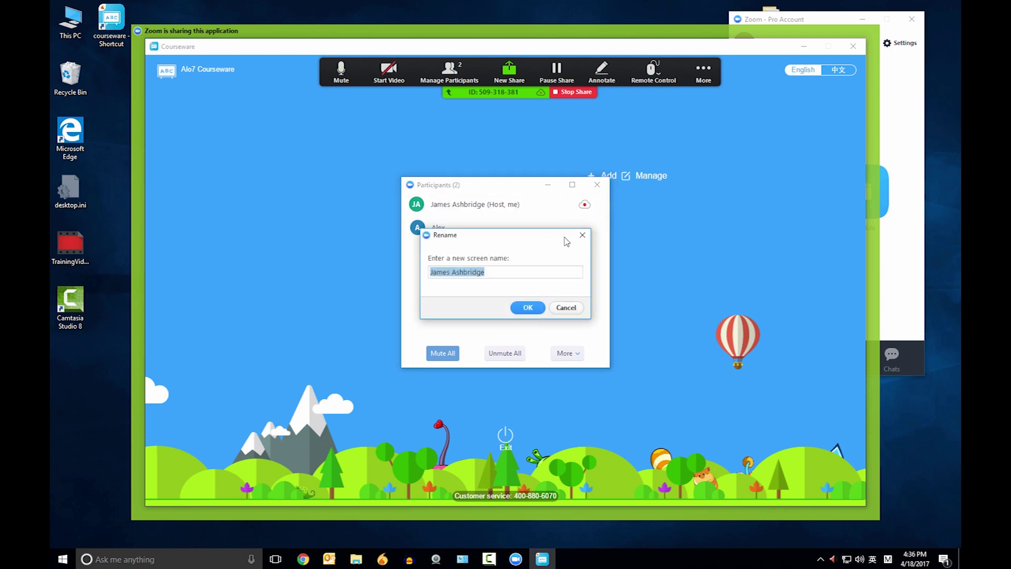
{"action": "key", "text": "BackSpace"}
{"action": "type", "text": "Teacher James"}
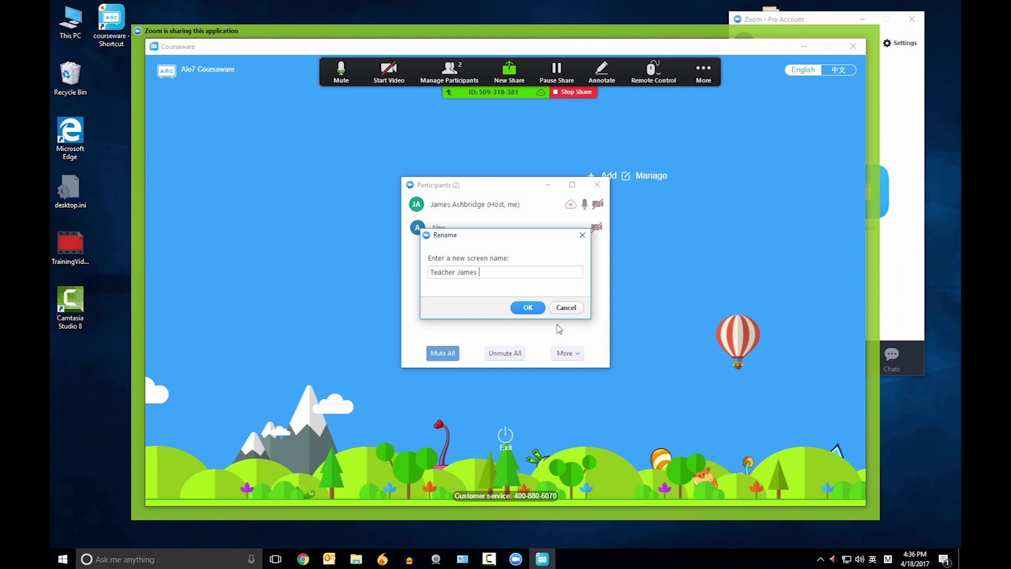
{"action": "left_click", "coordinate": [532, 308]}
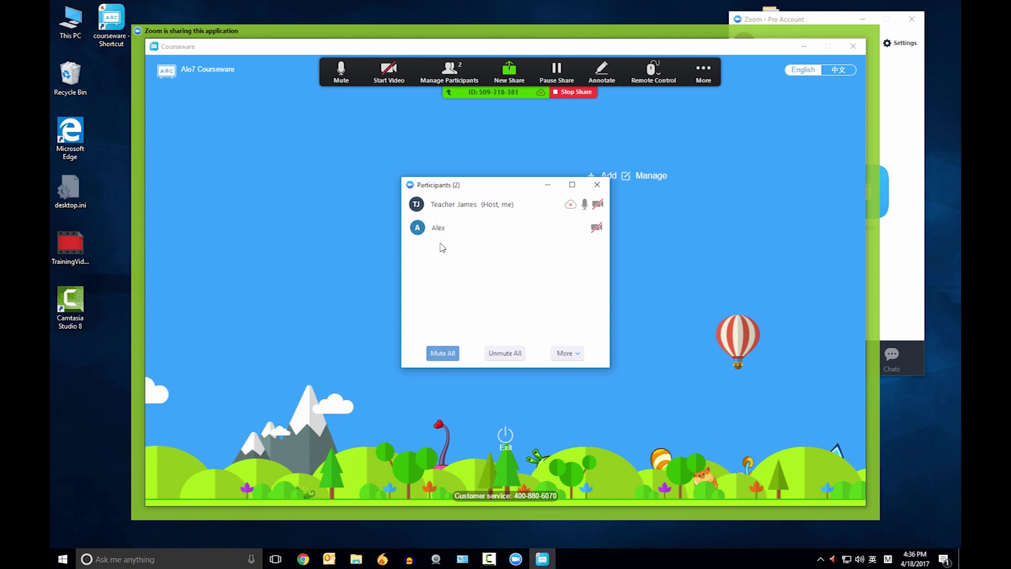
{"action": "mouse_move", "coordinate": [450, 226]}
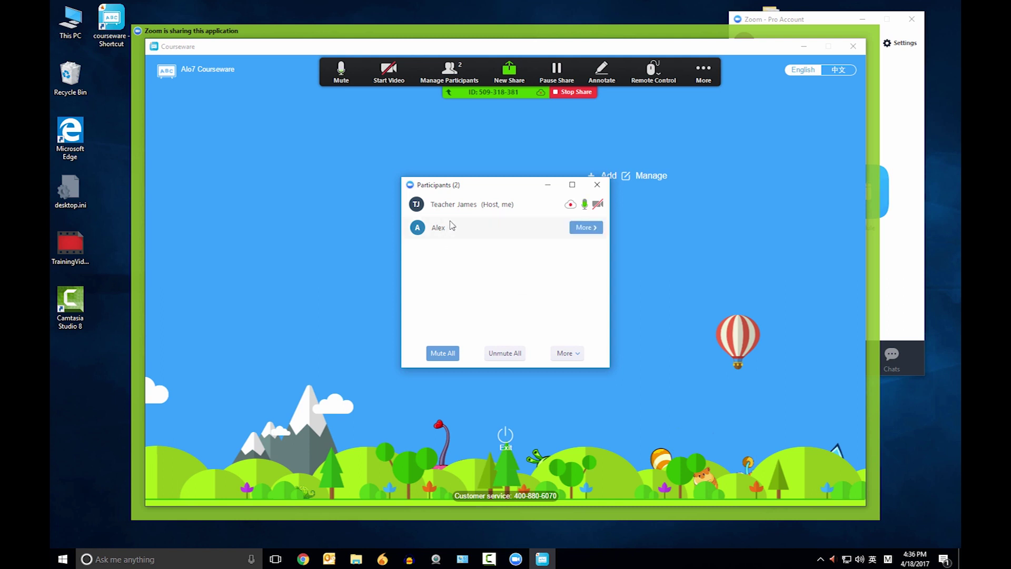
{"action": "mouse_move", "coordinate": [444, 204]}
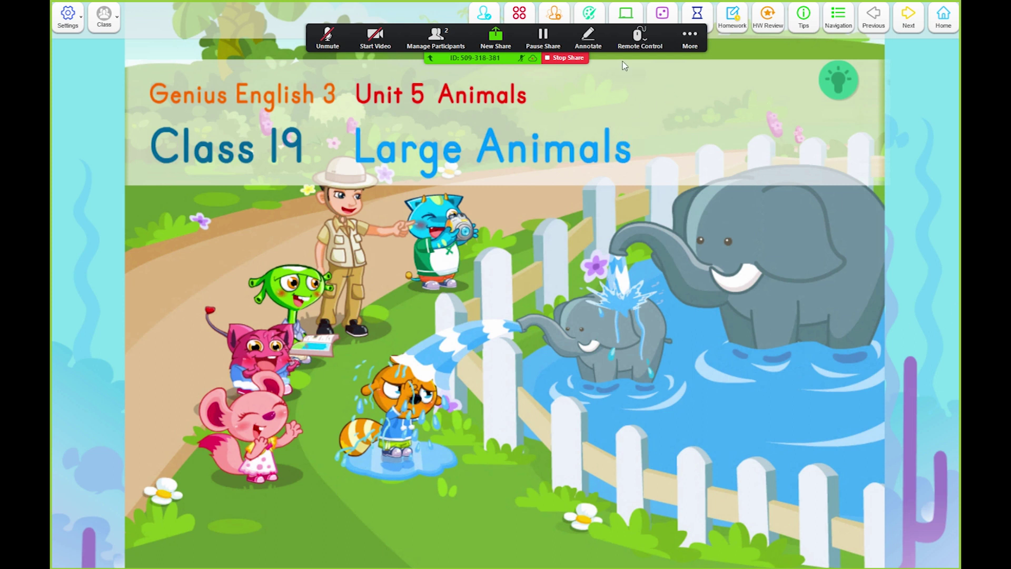
Step: Draw a red straight line under the 'Large Animals' title with the annotation Line tool
{"action": "left_click", "coordinate": [590, 43]}
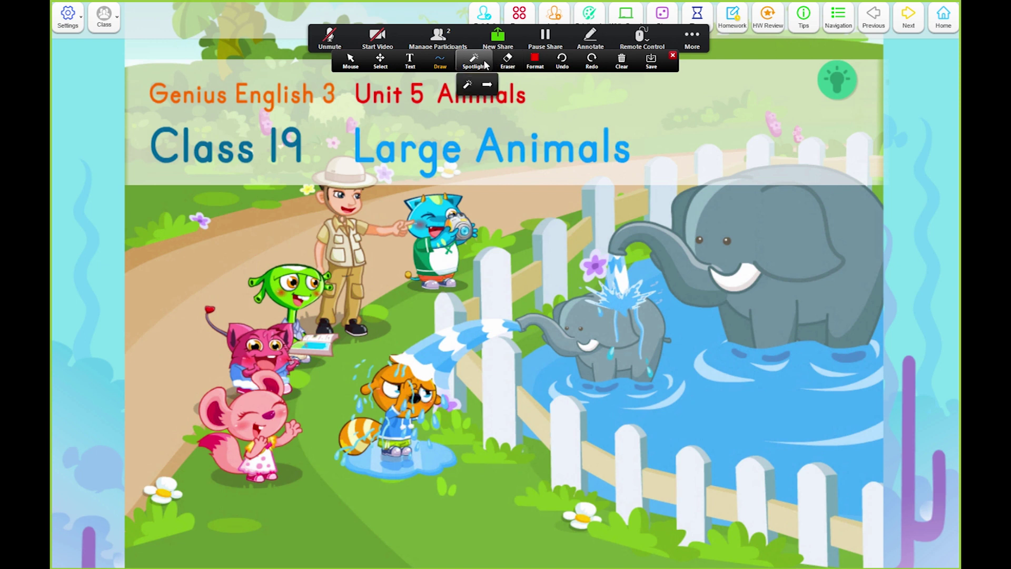
{"action": "left_click", "coordinate": [447, 62]}
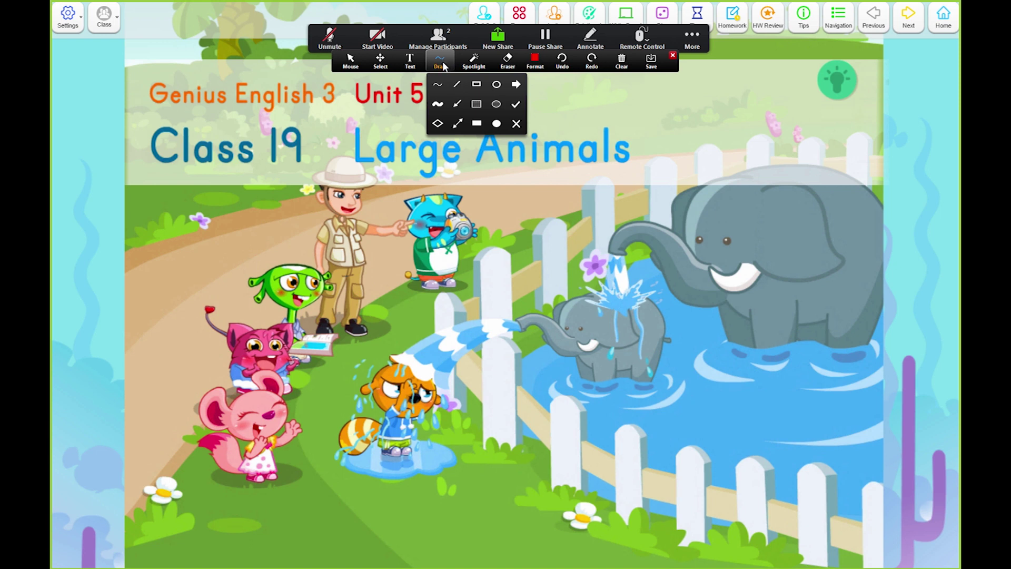
{"action": "left_click", "coordinate": [457, 86]}
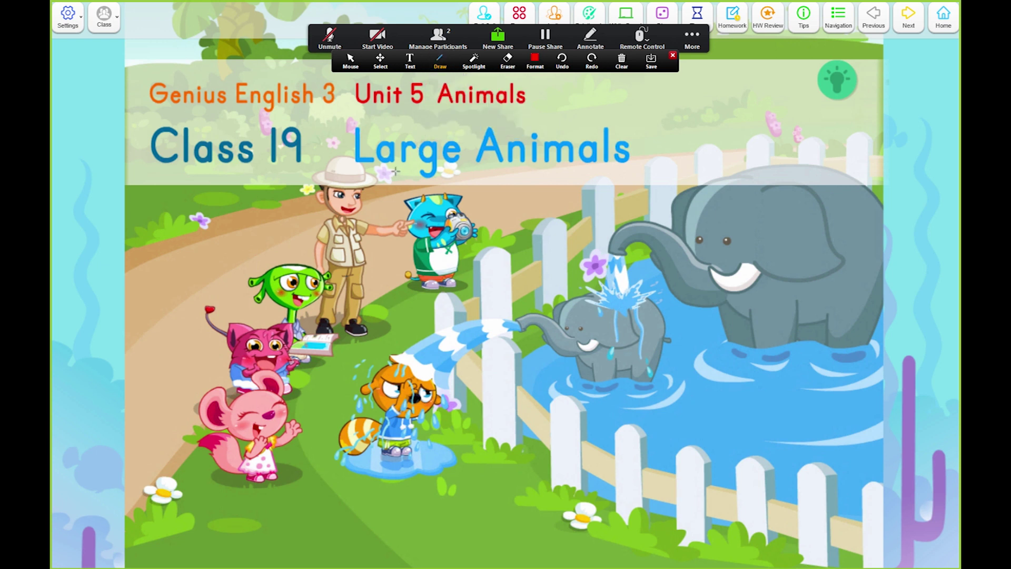
{"action": "left_click_drag", "start_coordinate": [350, 170], "coordinate": [635, 170]}
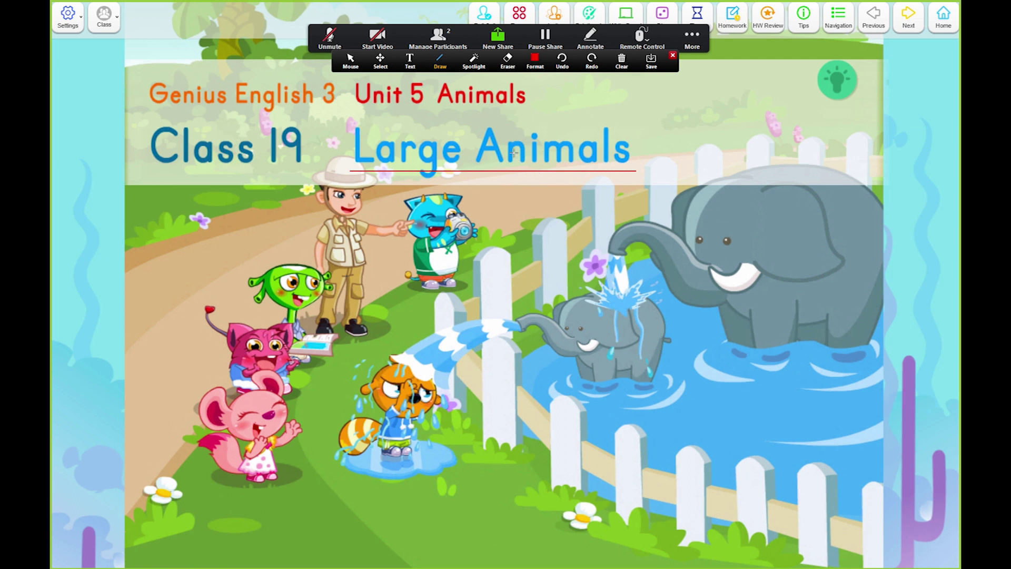
{"action": "left_click", "coordinate": [438, 66]}
{"action": "left_click", "coordinate": [439, 77]}
{"action": "left_click", "coordinate": [536, 64]}
{"action": "left_click", "coordinate": [536, 64]}
{"action": "left_click", "coordinate": [537, 64]}
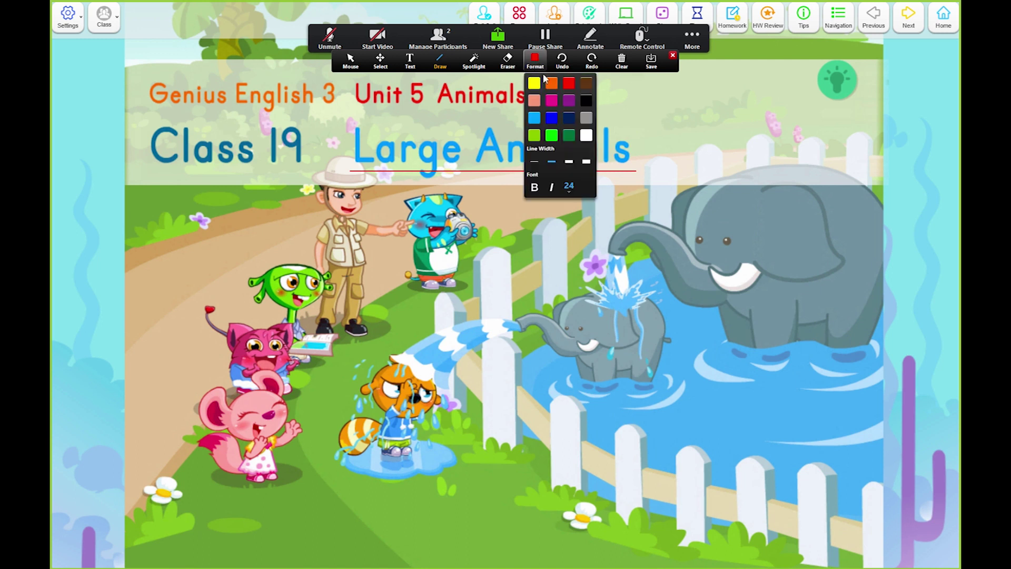
Step: Draw a blue line beside the Unit 5 Animals heading
{"action": "left_click", "coordinate": [551, 117]}
{"action": "left_click_drag", "start_coordinate": [564, 106], "coordinate": [685, 103]}
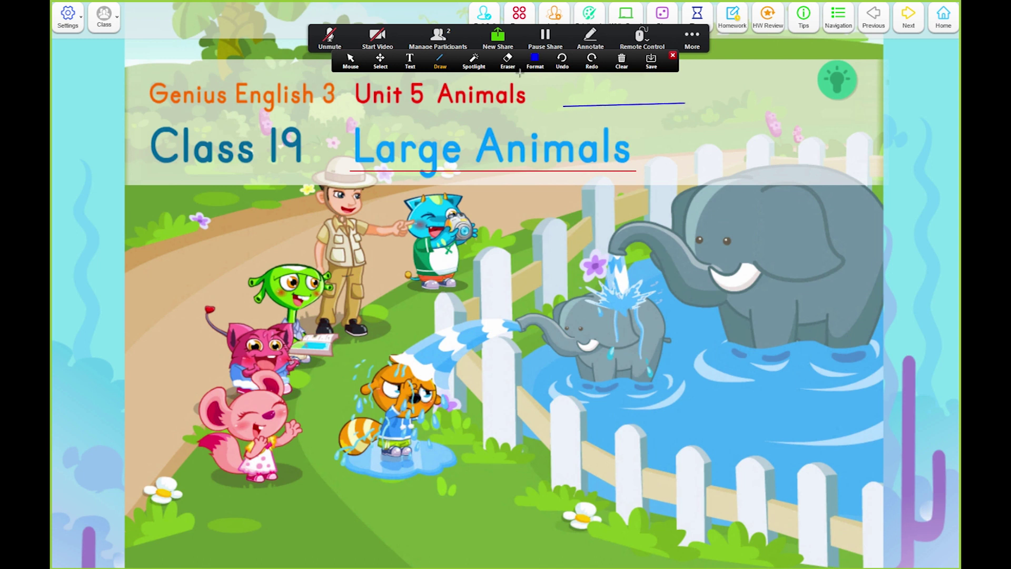
{"action": "left_click", "coordinate": [445, 62]}
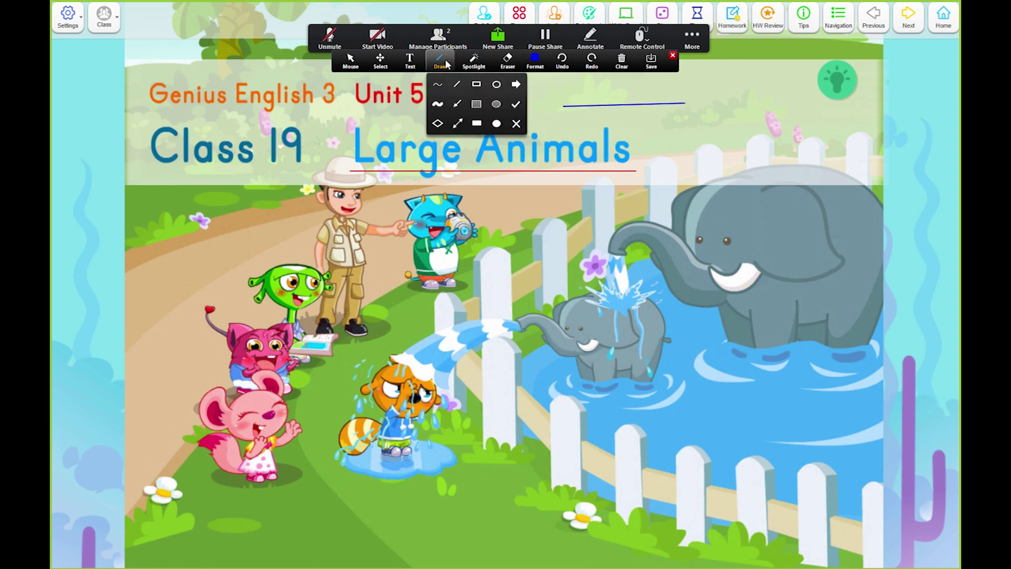
{"action": "left_click", "coordinate": [447, 64]}
{"action": "left_click", "coordinate": [447, 60]}
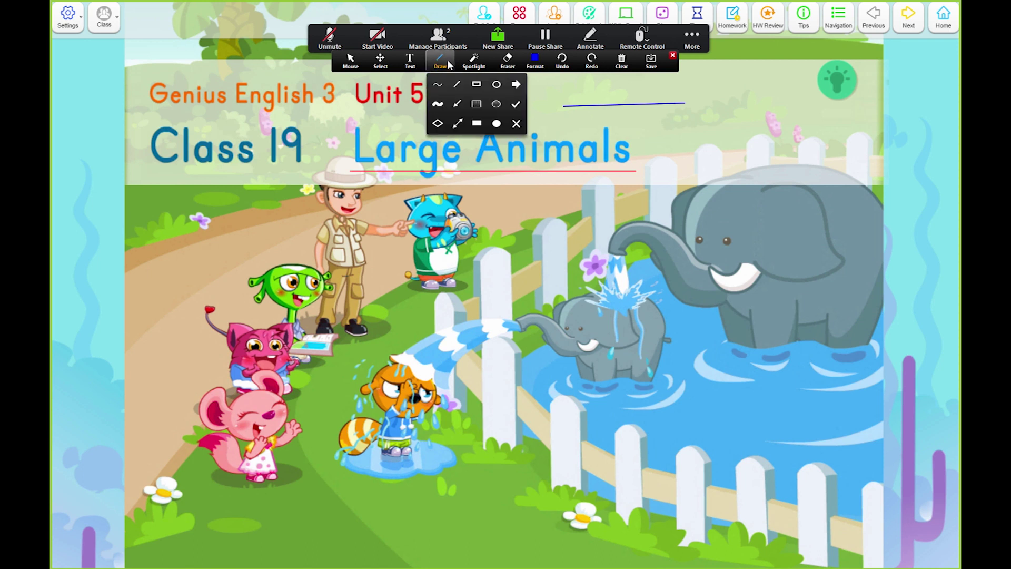
Step: Circle the two elephants, the soaked raccoon and 'Class 19' with red ellipses
{"action": "left_click", "coordinate": [496, 85]}
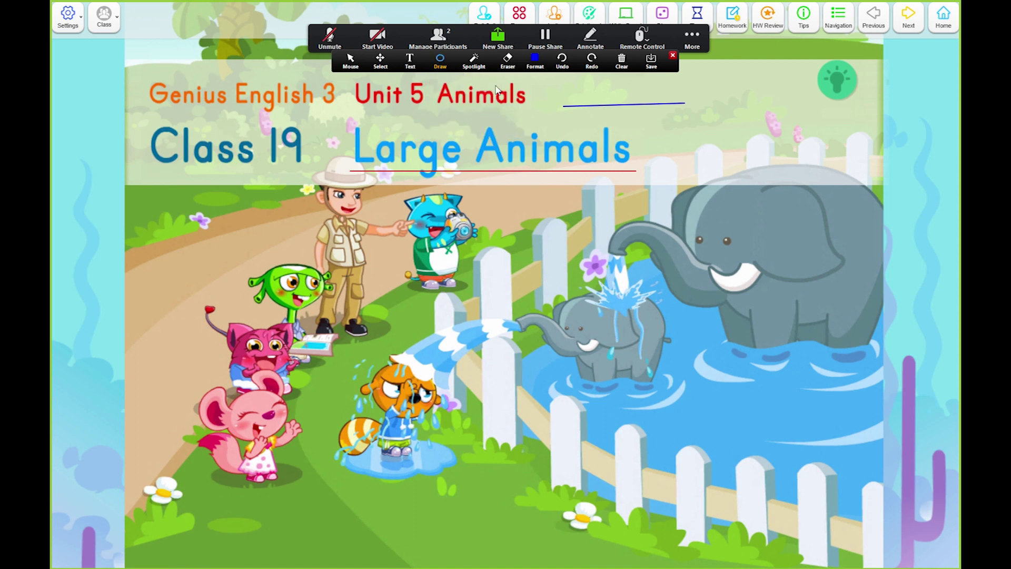
{"action": "left_click", "coordinate": [535, 63]}
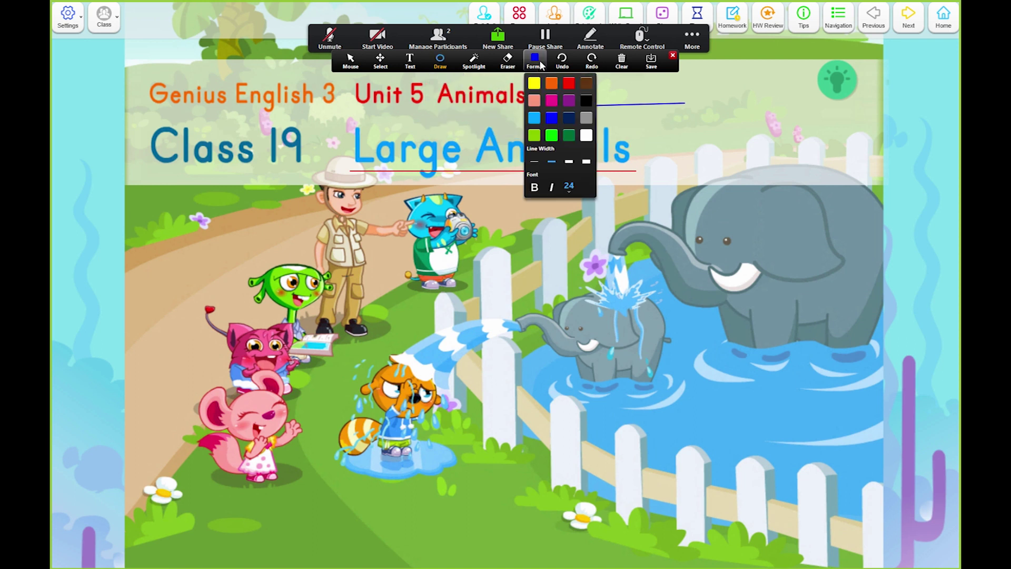
{"action": "left_click", "coordinate": [567, 84]}
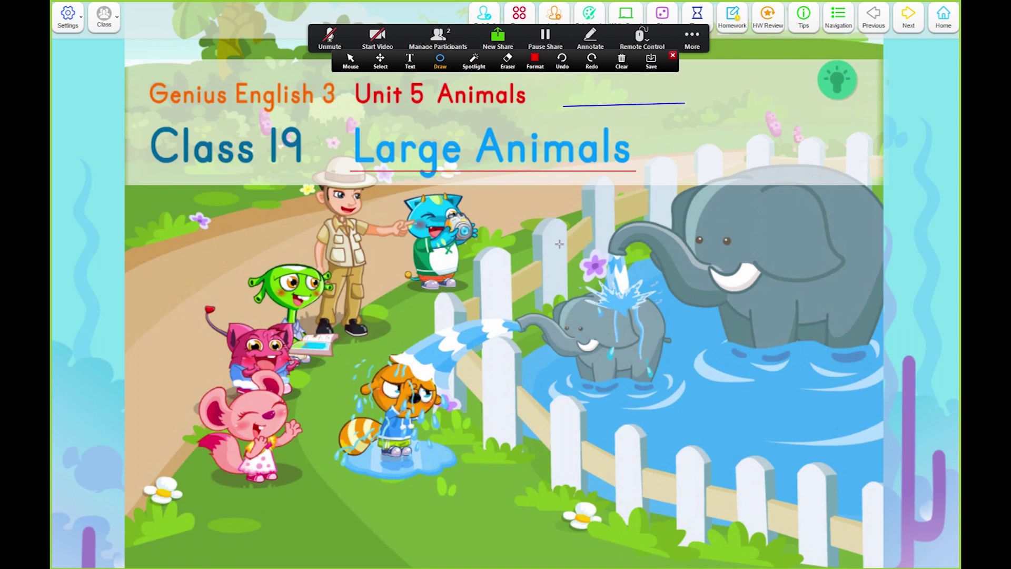
{"action": "mouse_move", "coordinate": [509, 183]}
{"action": "left_mouse_down"}
{"action": "mouse_move", "coordinate": [579, 376]}
{"action": "mouse_move", "coordinate": [852, 490]}
{"action": "mouse_move", "coordinate": [902, 417]}
{"action": "left_mouse_up"}
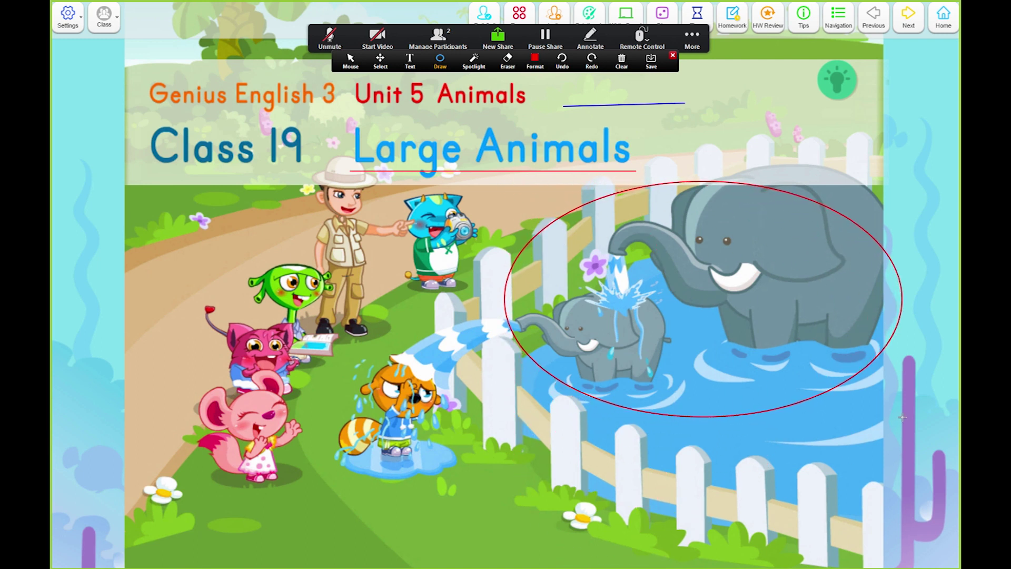
{"action": "mouse_move", "coordinate": [347, 355]}
{"action": "left_mouse_down"}
{"action": "mouse_move", "coordinate": [400, 479]}
{"action": "mouse_move", "coordinate": [462, 479]}
{"action": "left_mouse_up"}
{"action": "left_click_drag", "start_coordinate": [134, 112], "coordinate": [328, 179]}
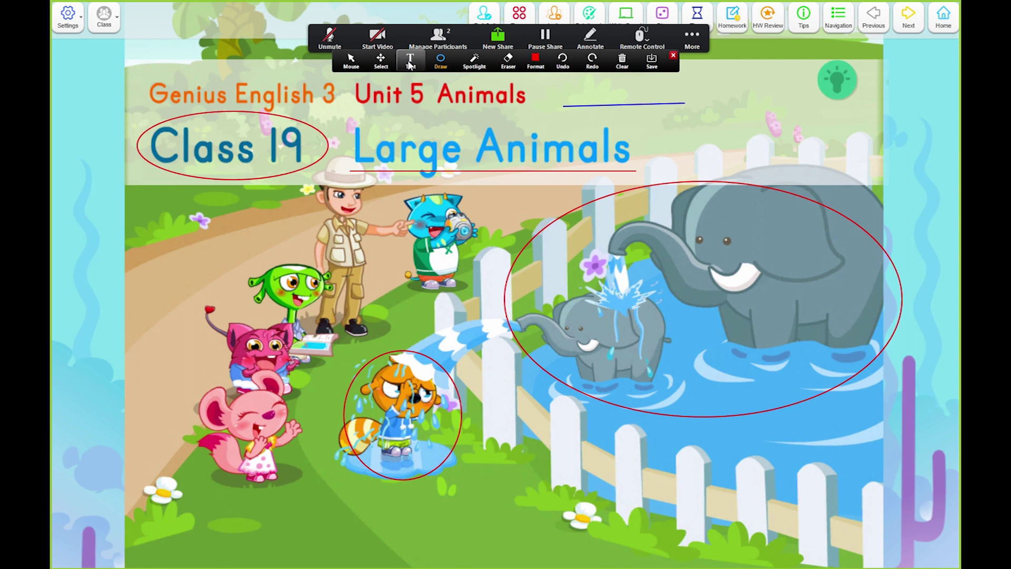
Step: Add the teacher's name as red text right of the title, then turn on the spotlight wand pointer
{"action": "left_click", "coordinate": [412, 59]}
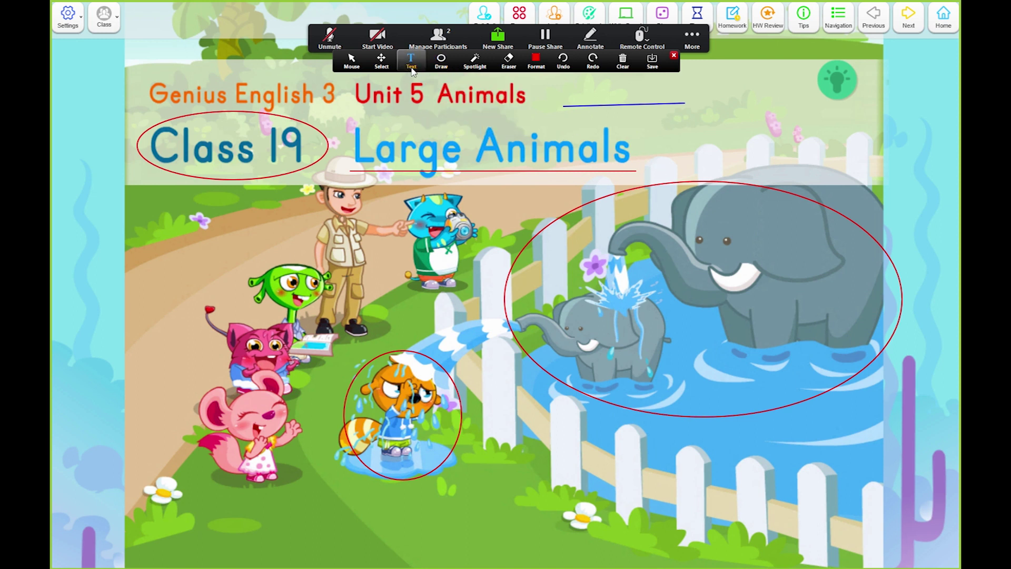
{"action": "left_click", "coordinate": [722, 151]}
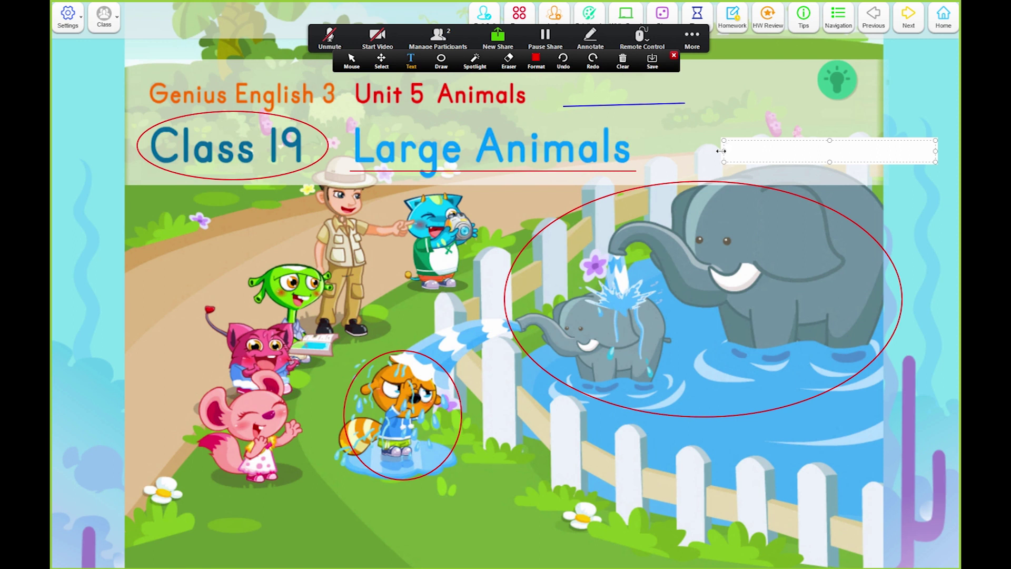
{"action": "type", "text": "Jam"}
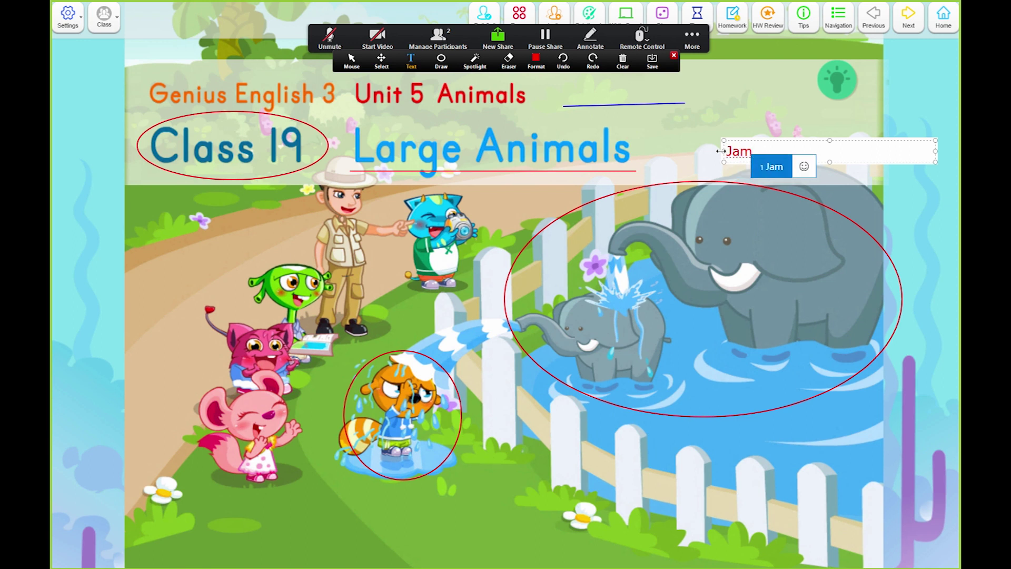
{"action": "type", "text": "es"}
{"action": "key", "text": "space"}
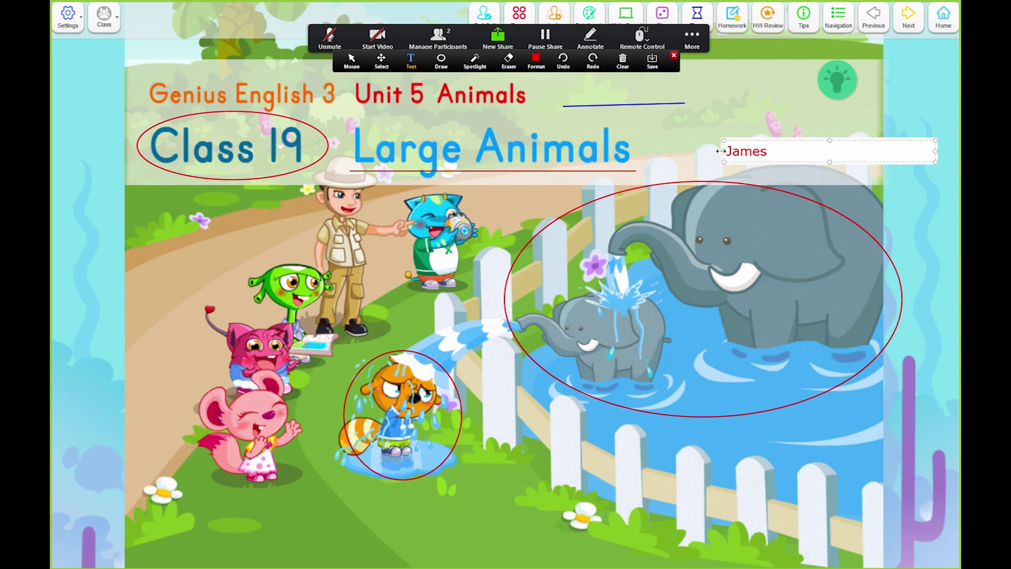
{"action": "left_click", "coordinate": [695, 144]}
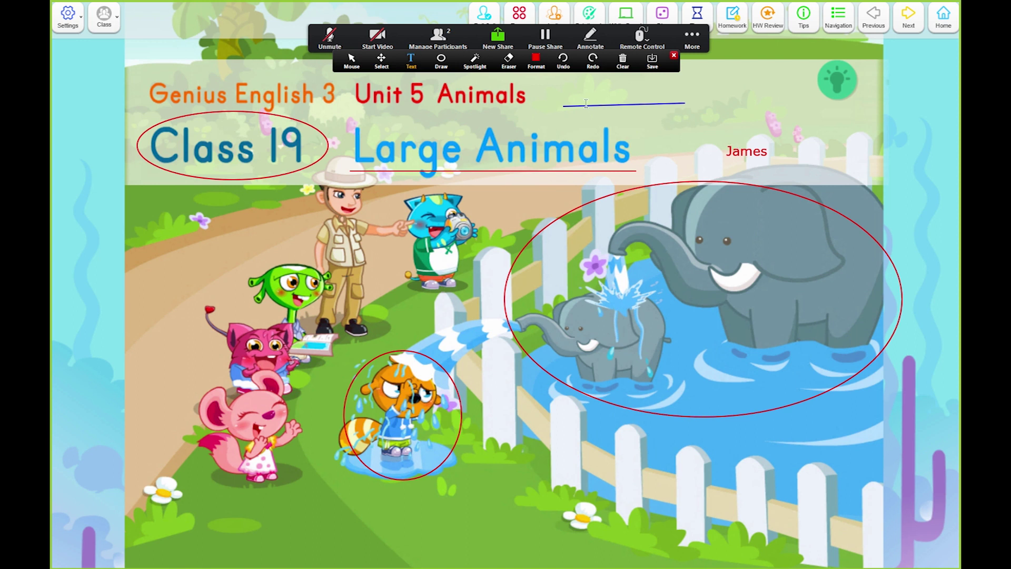
{"action": "left_click", "coordinate": [484, 64]}
{"action": "left_click", "coordinate": [469, 85]}
Step: Clear all drawings from the slide and close the annotation toolbar
{"action": "left_click", "coordinate": [623, 67]}
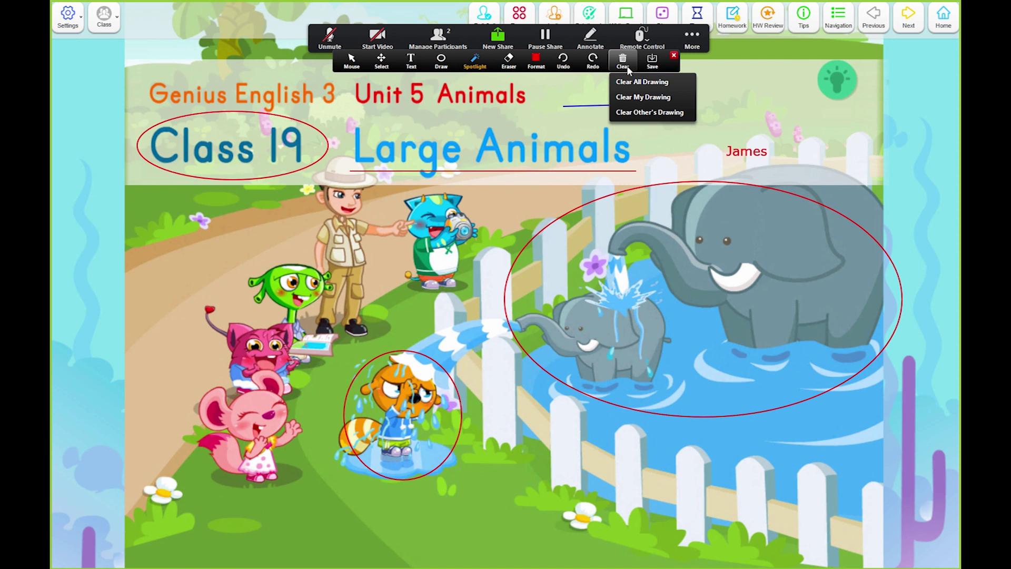
{"action": "left_click", "coordinate": [654, 83]}
{"action": "left_click", "coordinate": [673, 55]}
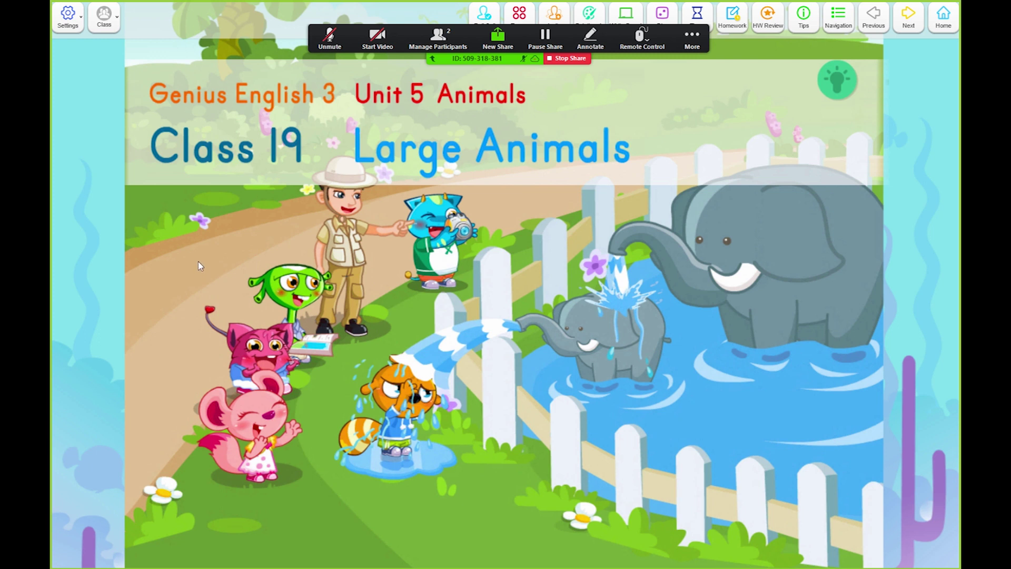
Step: Disable participant annotation from the More menu
{"action": "left_click", "coordinate": [693, 42]}
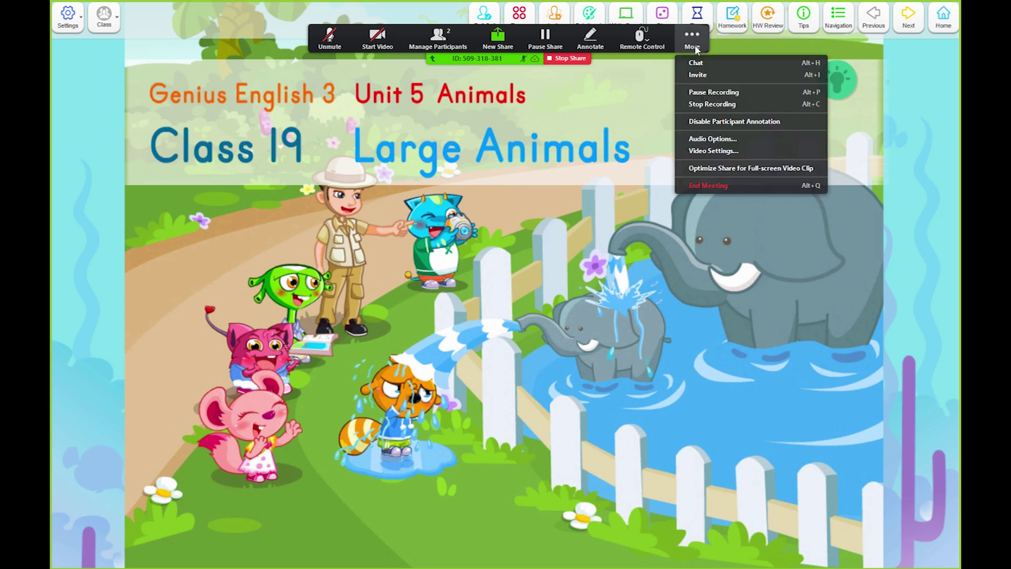
{"action": "left_click", "coordinate": [724, 122]}
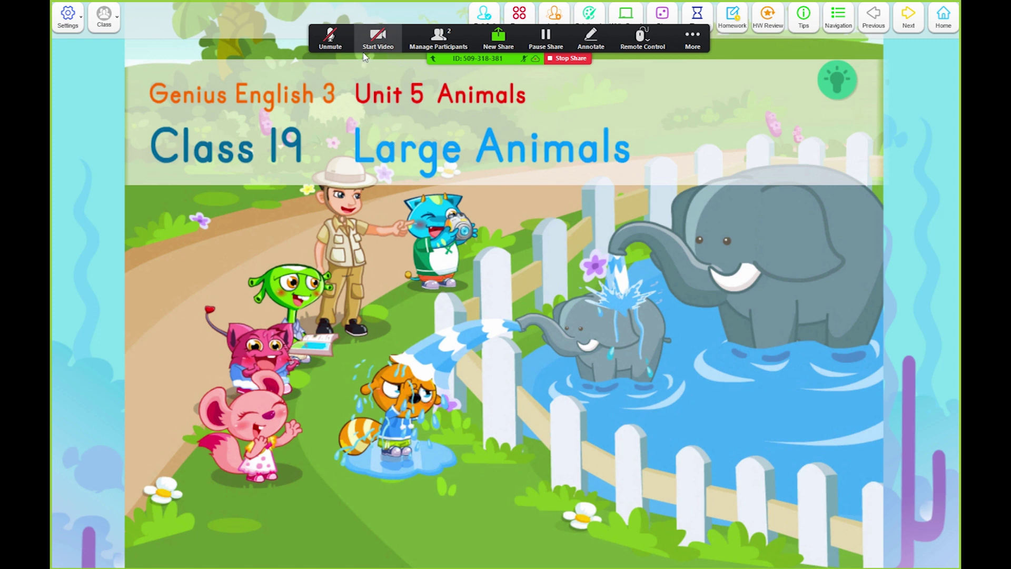
Step: Turn the teacher's camera and microphone on, then off again
{"action": "left_click", "coordinate": [387, 39]}
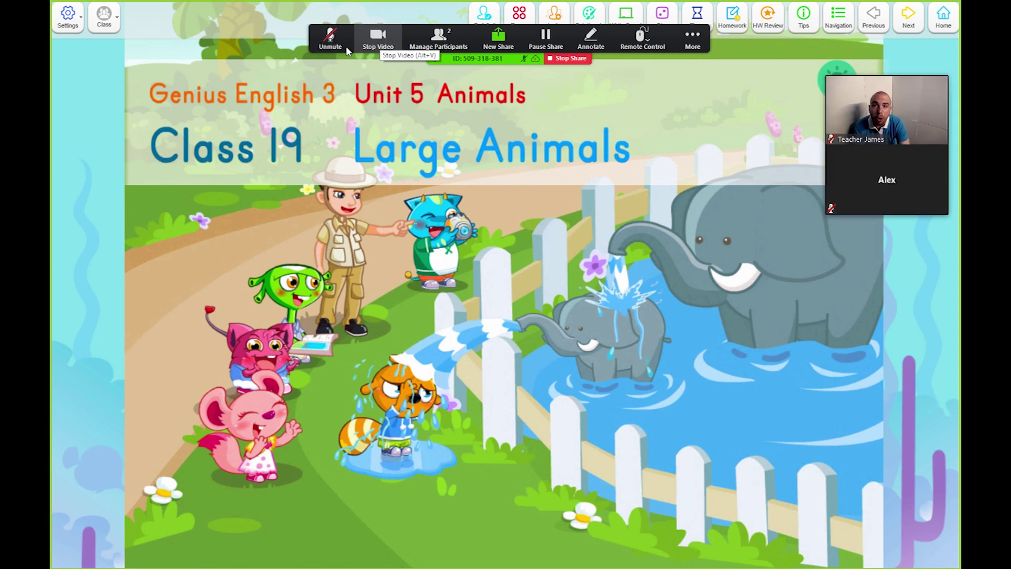
{"action": "left_click", "coordinate": [331, 39]}
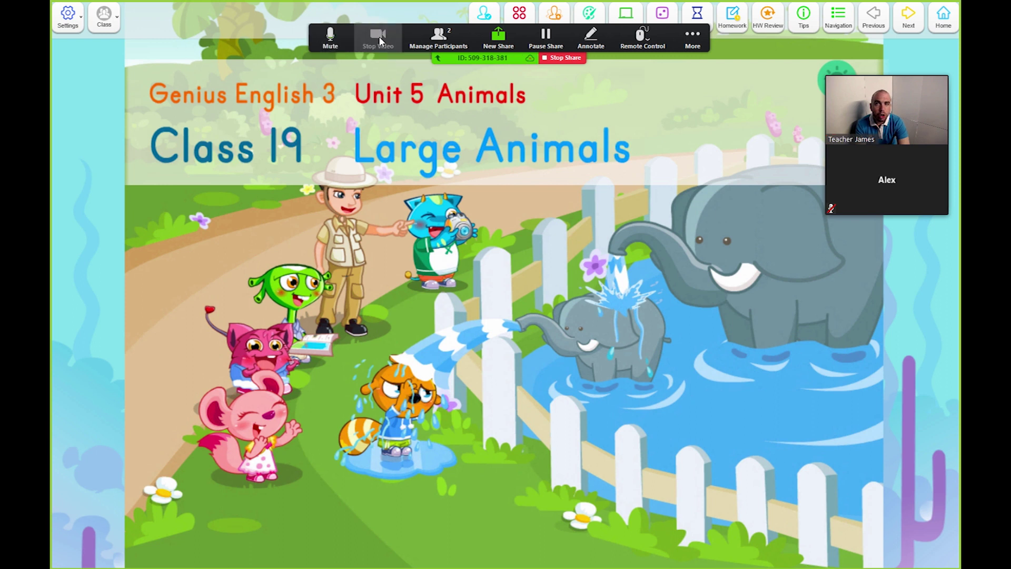
{"action": "left_click", "coordinate": [377, 38]}
{"action": "left_click", "coordinate": [332, 42]}
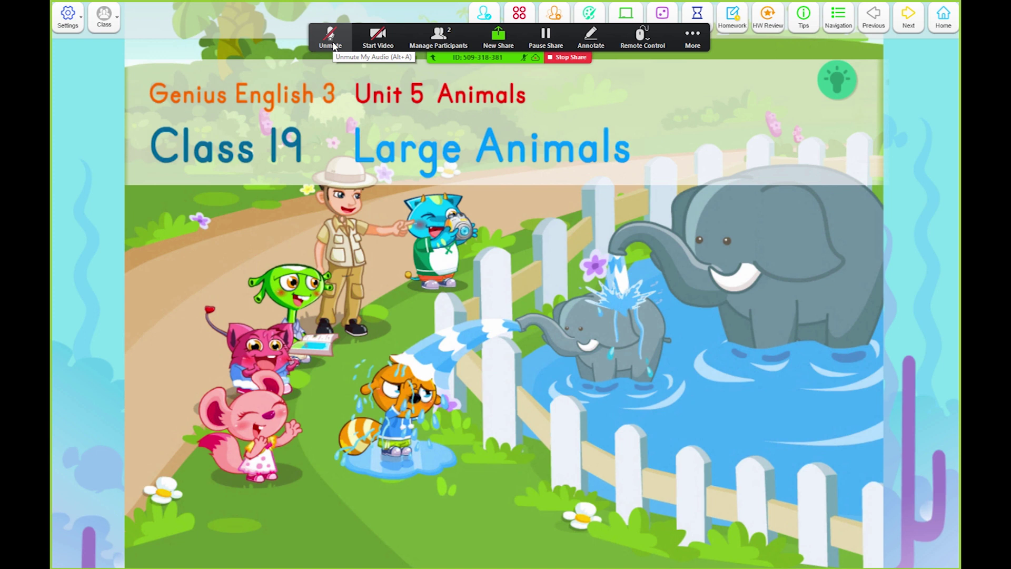
Step: Turn the teacher's microphone and camera back on, then mute and unmute the student
{"action": "left_click", "coordinate": [333, 46]}
{"action": "left_click", "coordinate": [377, 38]}
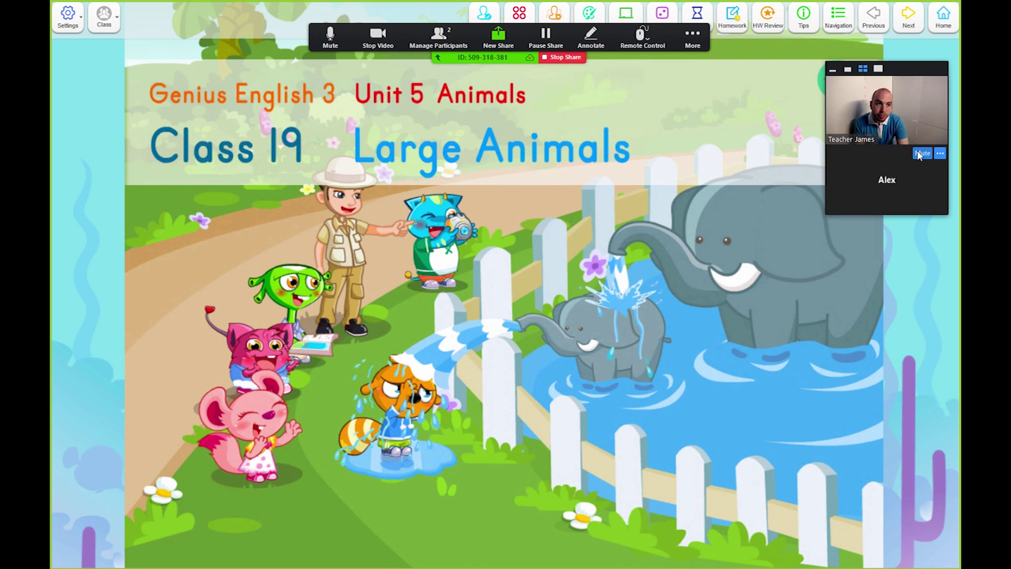
{"action": "left_click", "coordinate": [922, 153]}
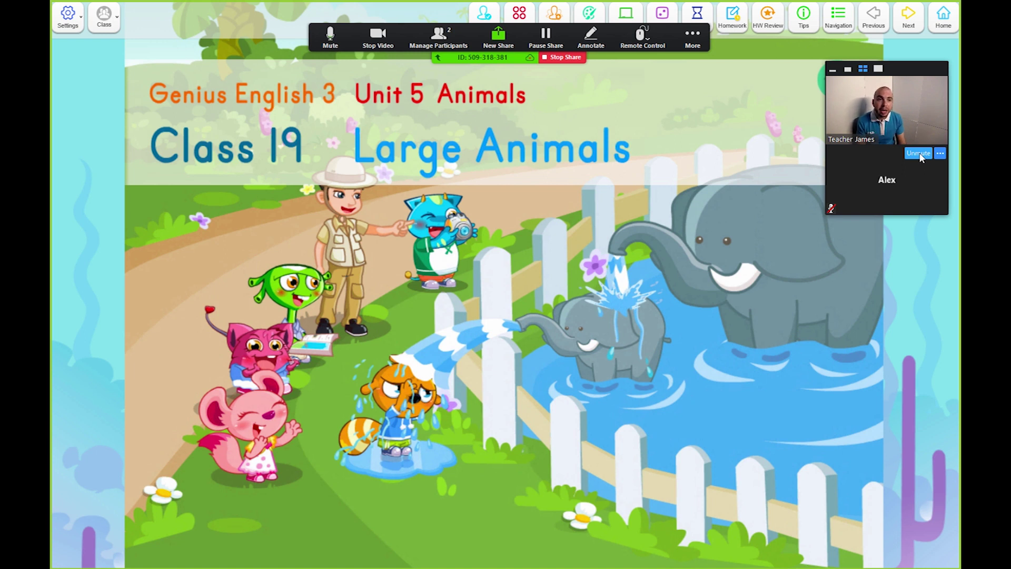
{"action": "left_click", "coordinate": [919, 153]}
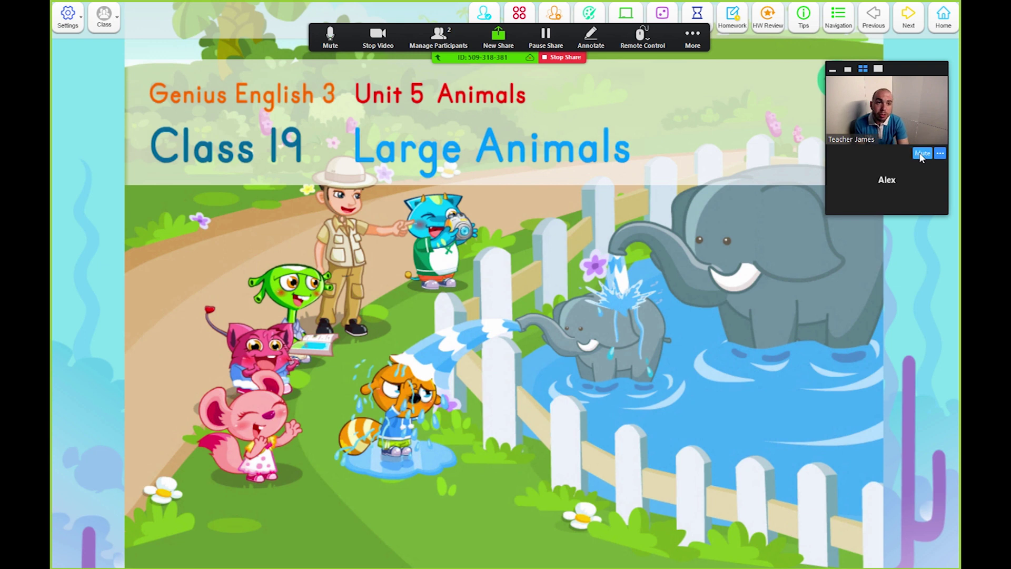